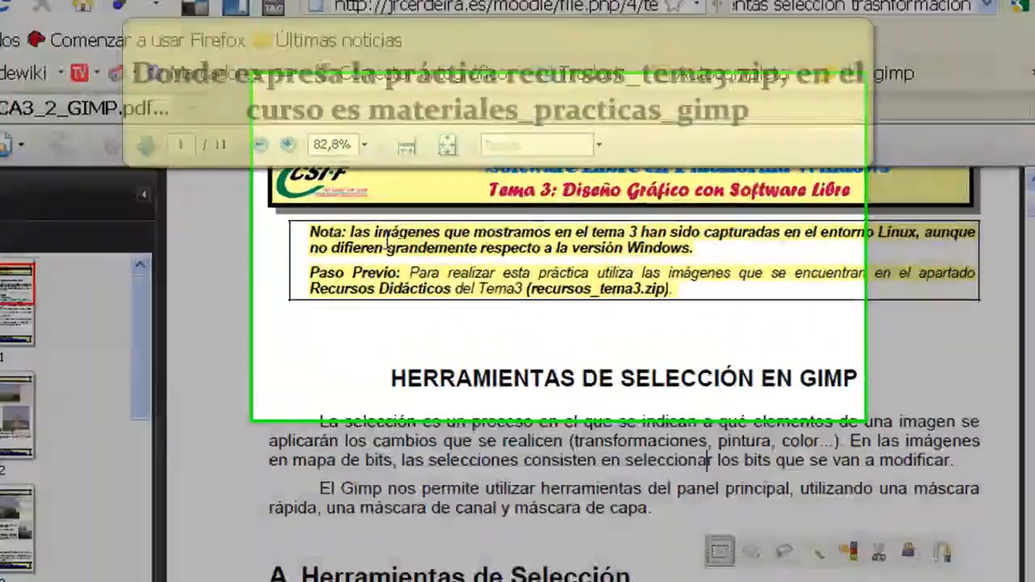
Read the practice document's note on the required image archive and look through the course page's GIMP practice materials
scroll(574, 264, up, 1)
scroll(574, 265, down, 1)
scroll(330, 561, down, 1)
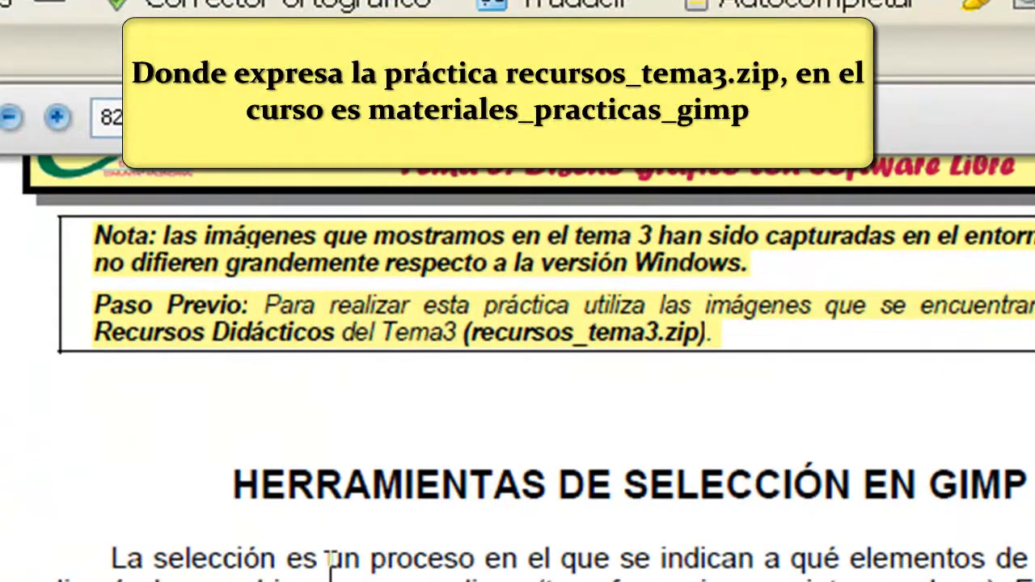
drag(249, 283, 751, 348)
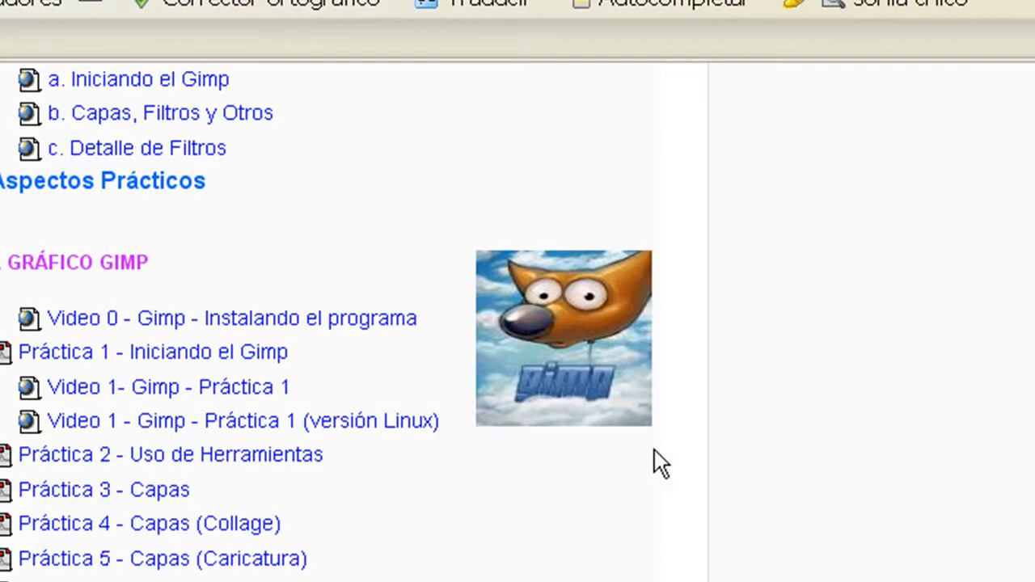
scroll(654, 464, down, 10)
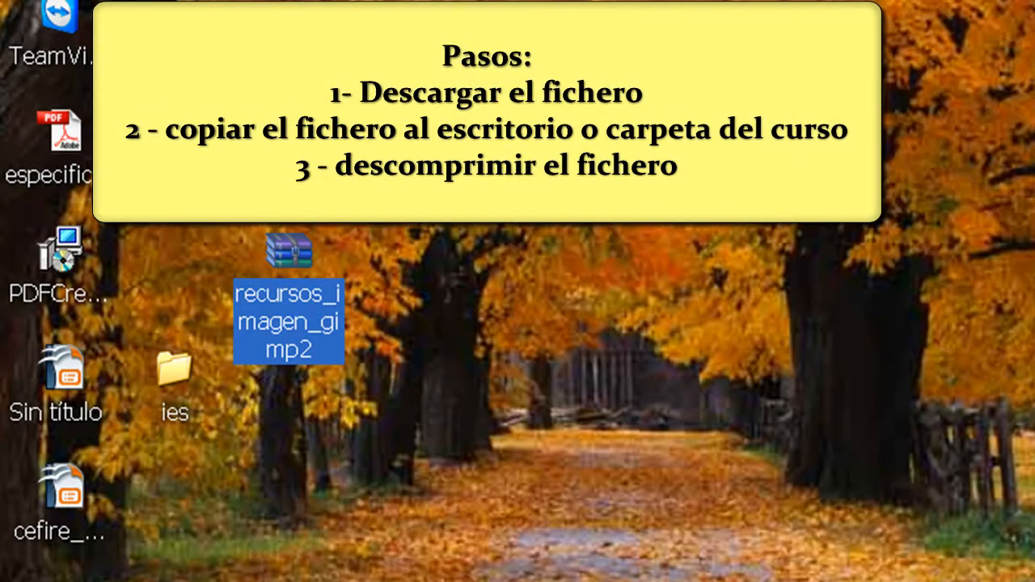
Extract the recursos_imagen_gimp2 archive on the desktop into a folder of the same name, replacing all existing files
right_click(298, 277)
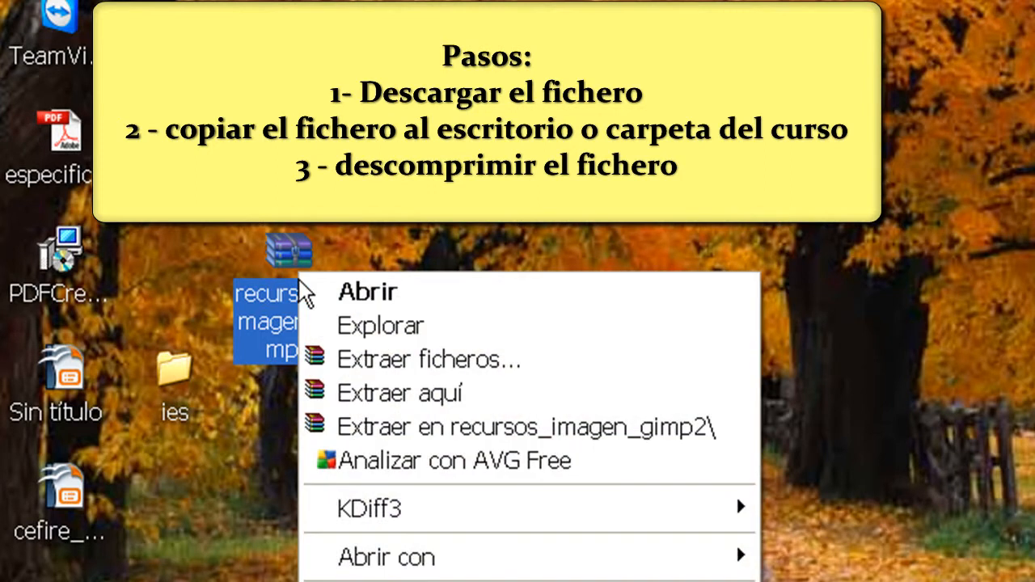
click(496, 424)
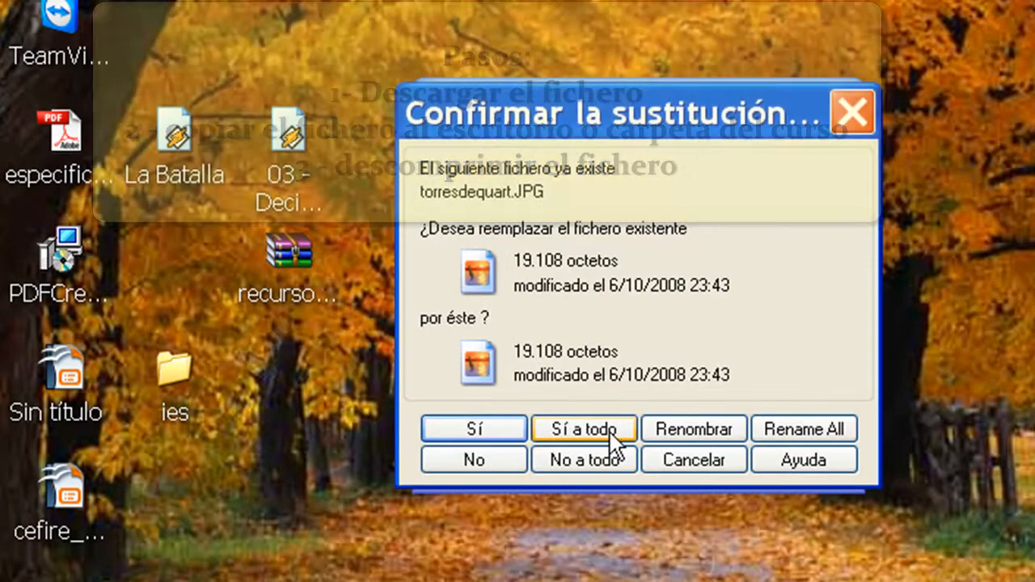
click(611, 432)
Open GIMP and arrange its empty image window and the toolbox side by side
double_click(743, 137)
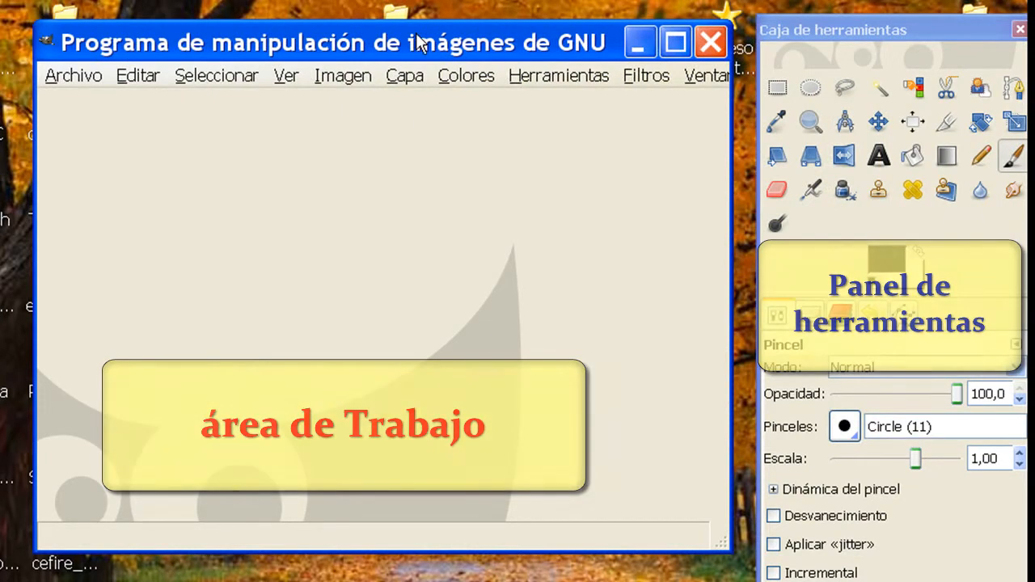
drag(418, 42, 369, 46)
drag(833, 37, 815, 37)
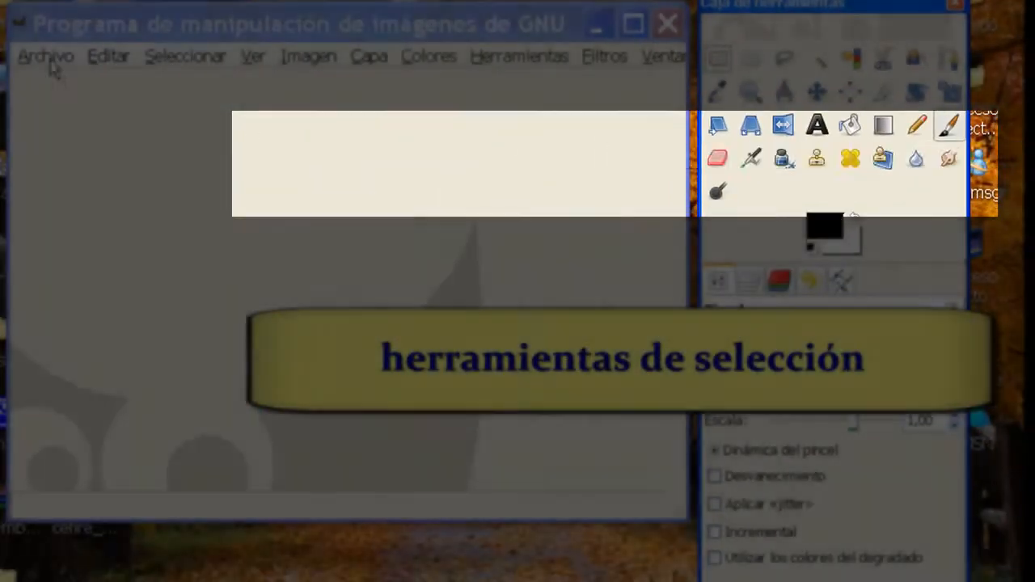
Open the image iglesia.jpg from the recursos_imagen_gimp2 folder on the Escritorio
click(48, 58)
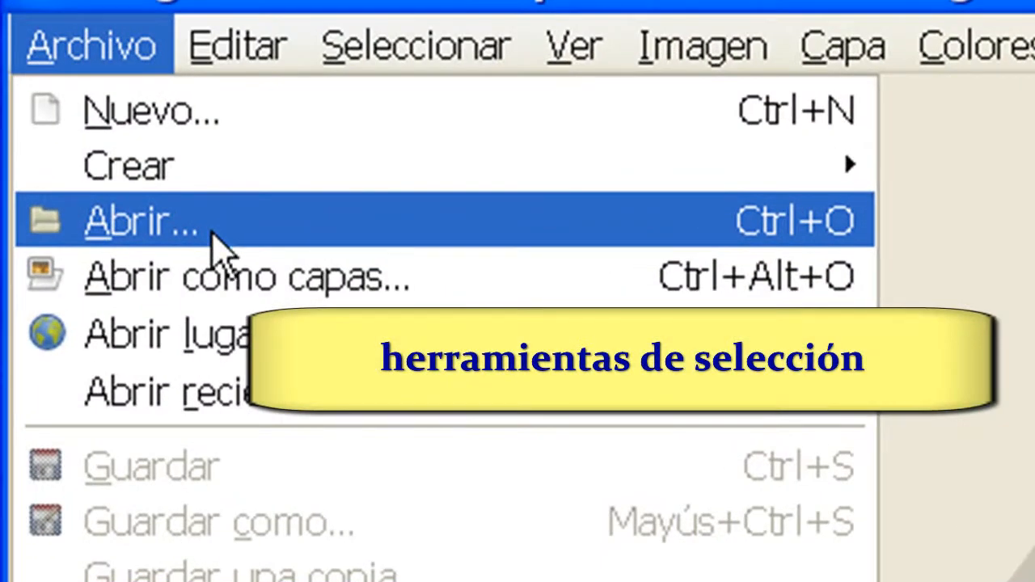
click(218, 240)
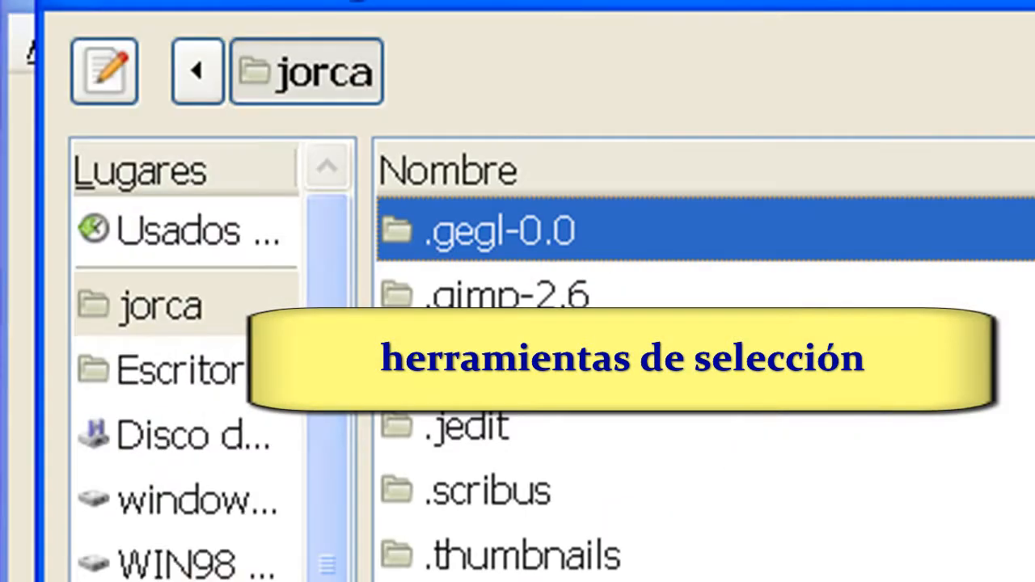
click(187, 372)
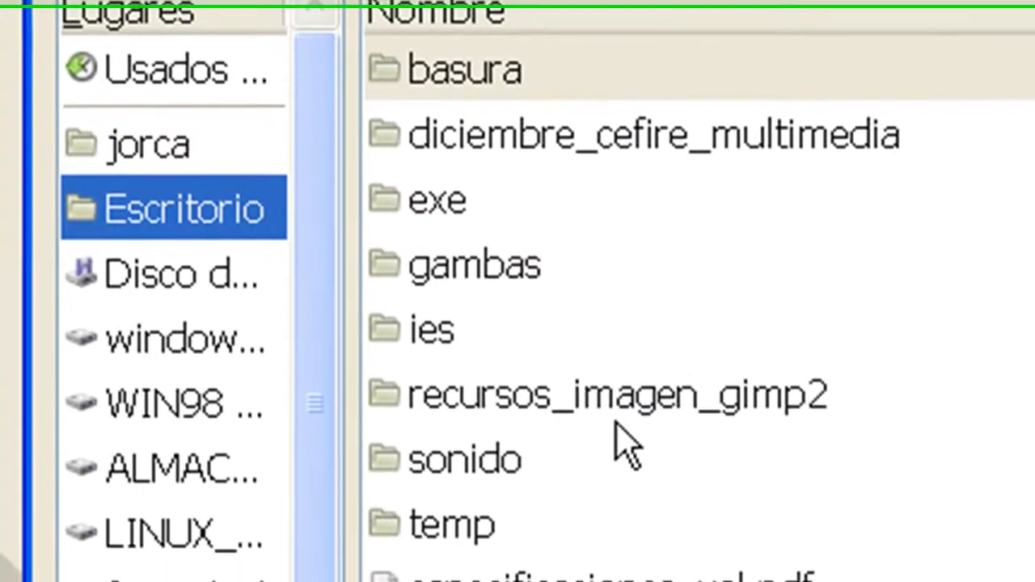
double_click(613, 412)
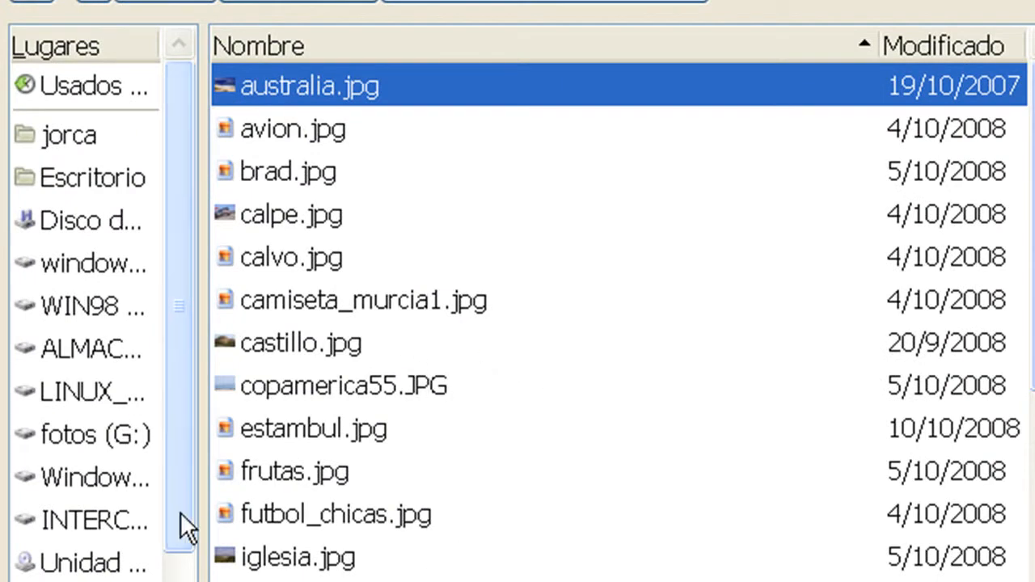
click(305, 558)
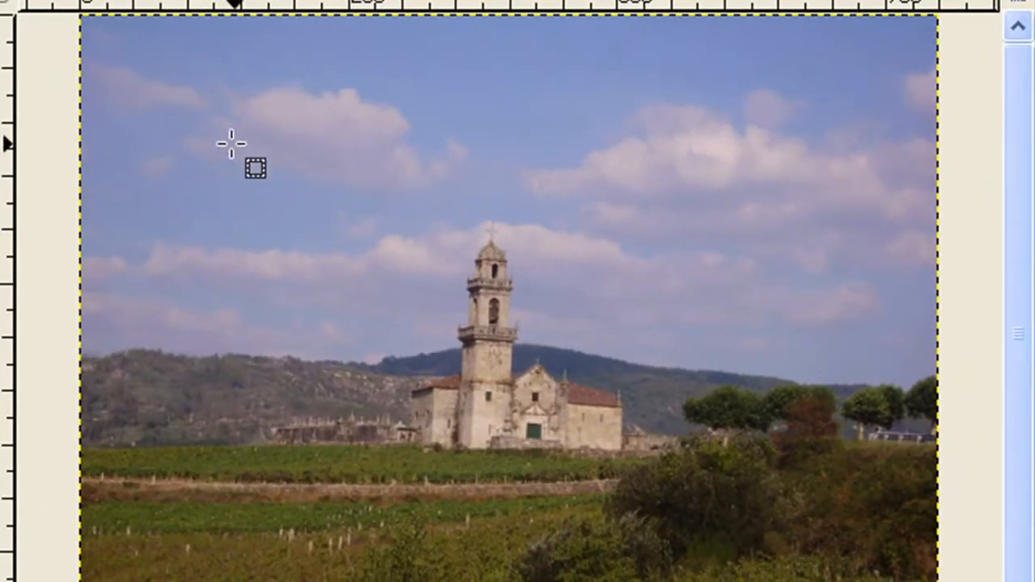
Draw a rectangular selection around the church, starting at about 206, 128 px, and test-fill it with black, undoing the fill
drag(300, 153, 727, 538)
drag(444, 508, 444, 508)
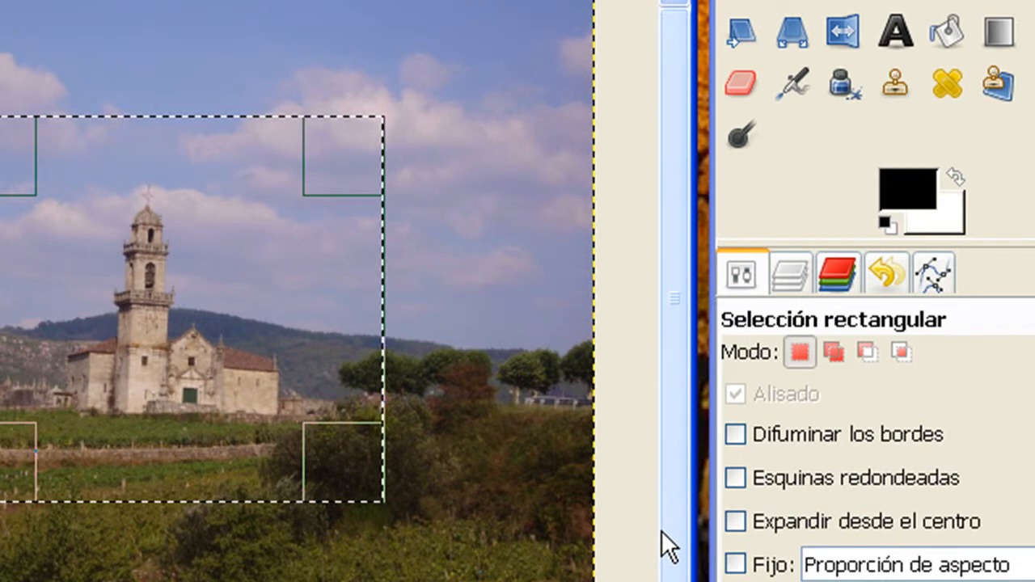
drag(905, 184, 90, 194)
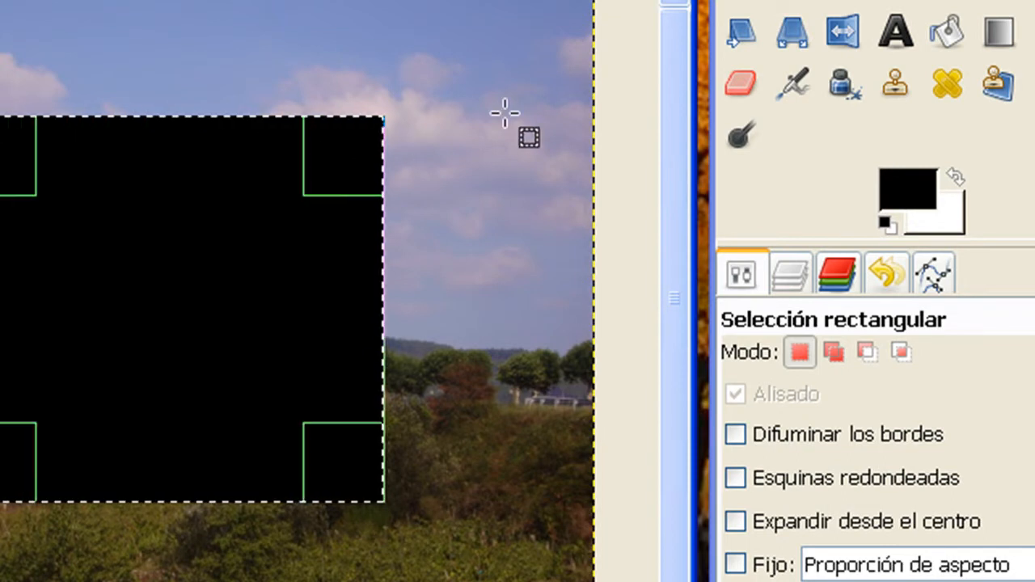
key(ctrl+z)
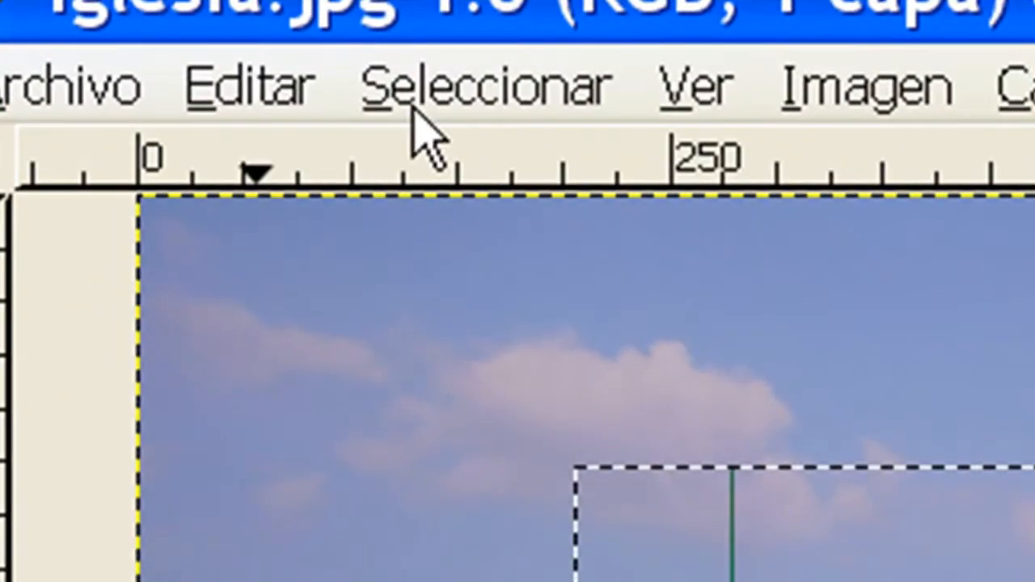
Invert the selection and fill the area outside the church rectangle with the black foreground colour
click(154, 61)
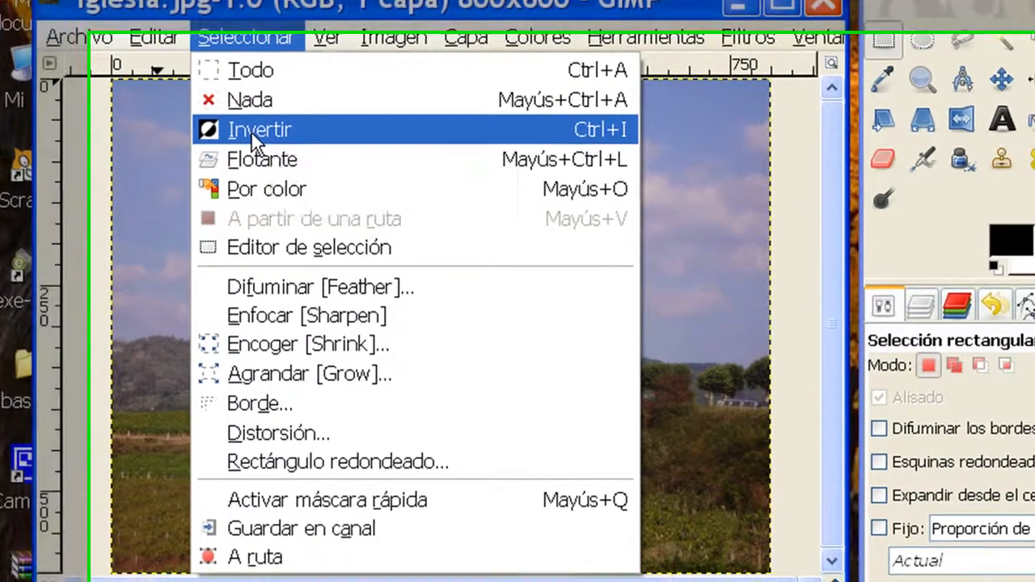
click(296, 150)
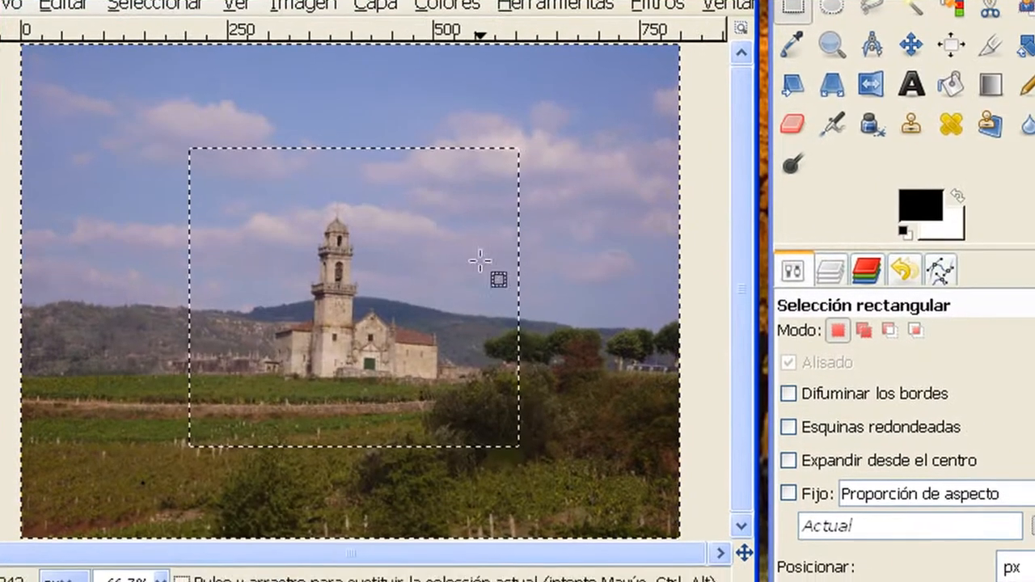
drag(885, 221, 617, 282)
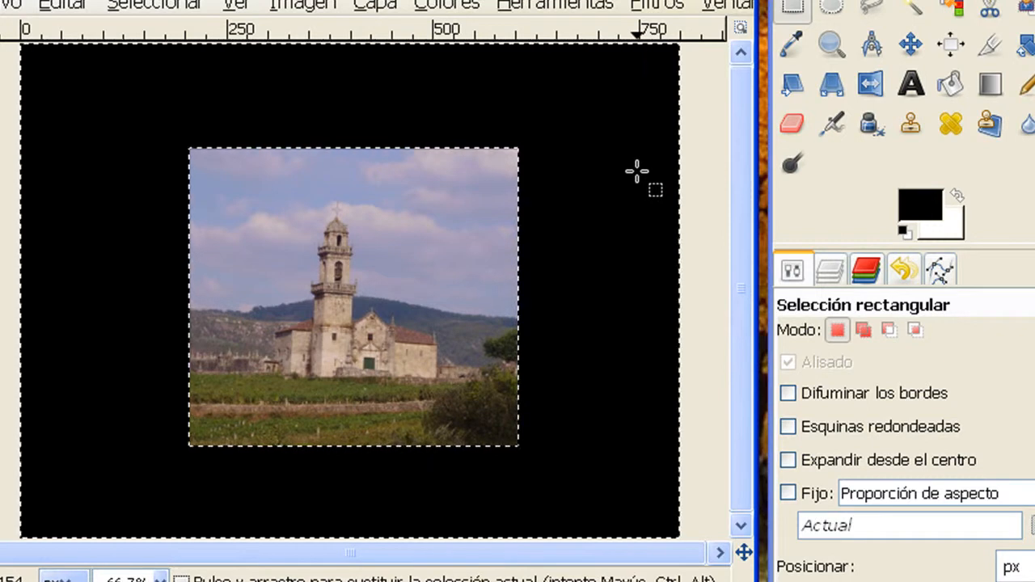
Undo the black fill around the church and clear the selection
key(ctrl+z)
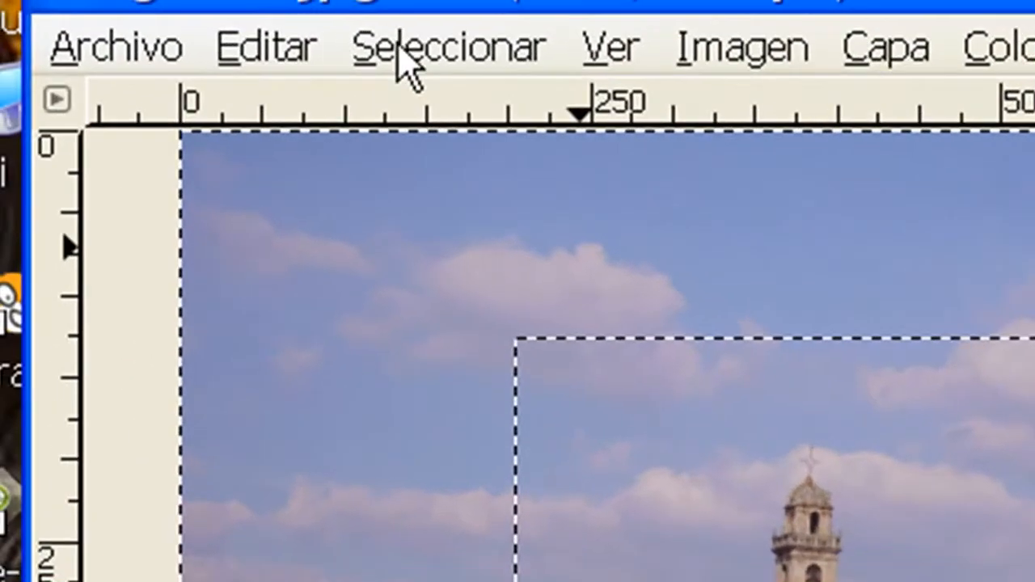
click(320, 36)
click(93, 133)
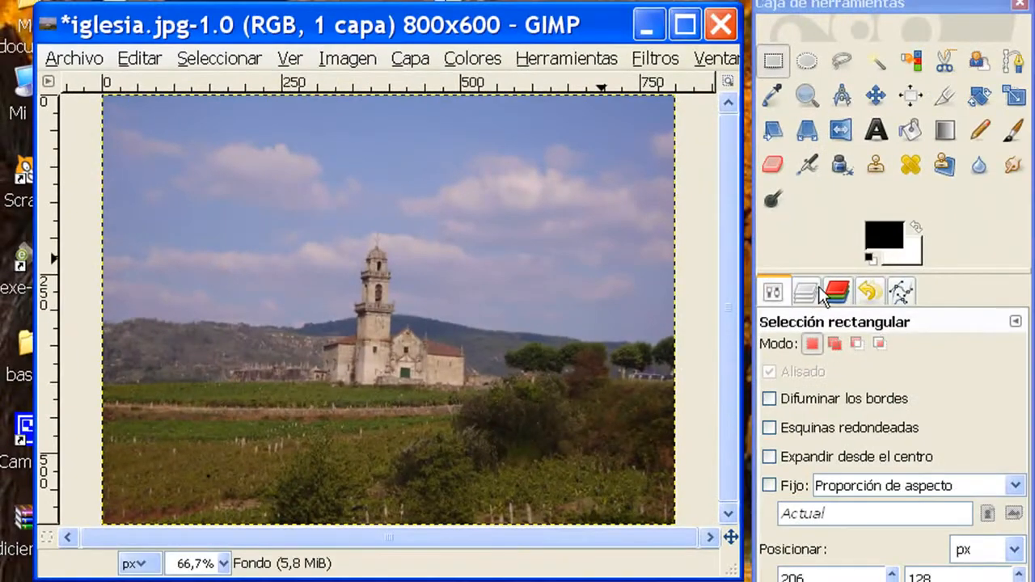
Draw a rectangular selection over the sky and church tower, and add an overlapping second rectangle around the church to it
drag(200, 178, 477, 387)
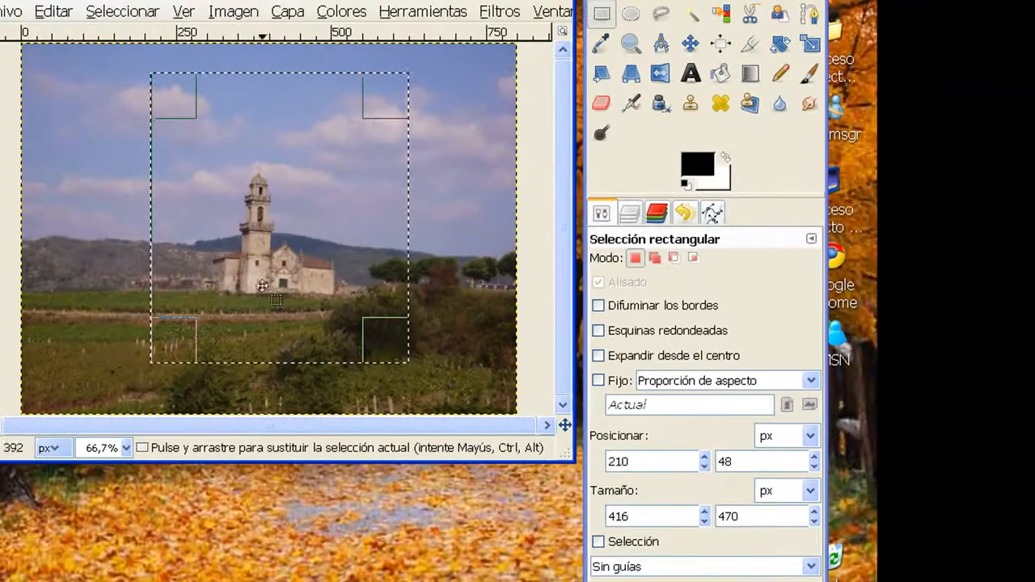
drag(75, 96, 303, 223)
drag(206, 66, 392, 273)
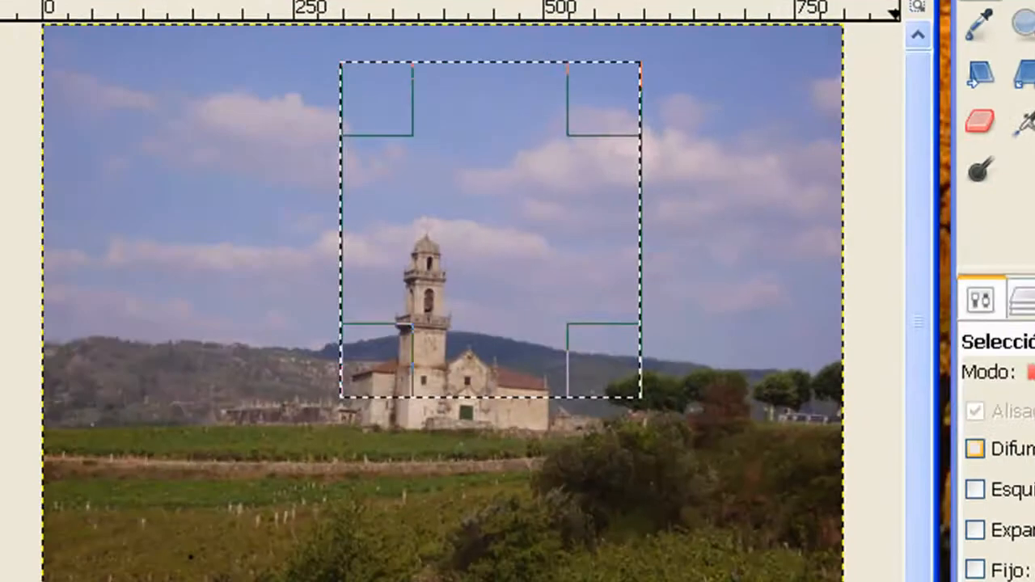
drag(177, 266, 566, 526)
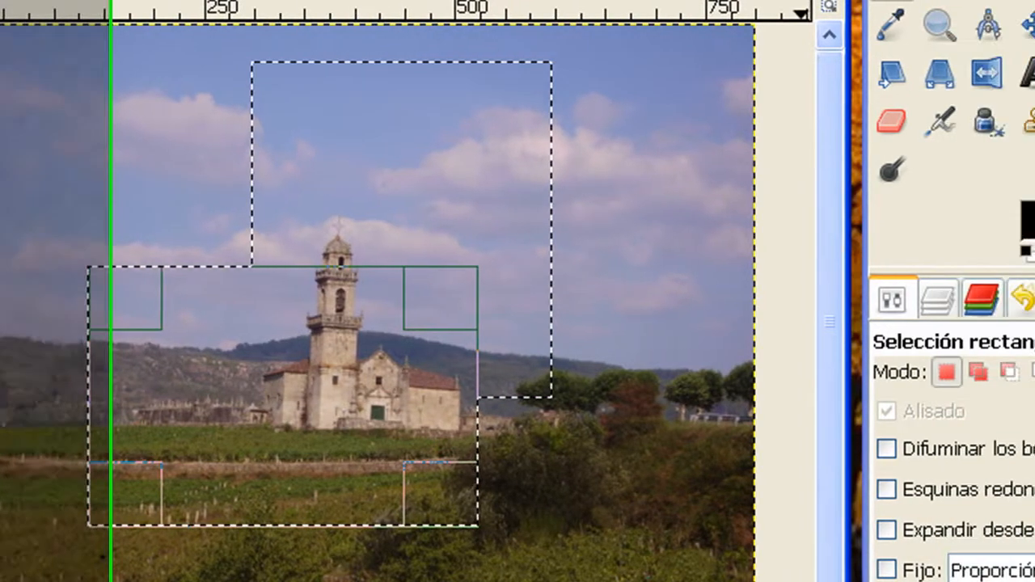
Test-fill the two combined rectangles with black, undo the fill and clear the selection
drag(1027, 220, 440, 340)
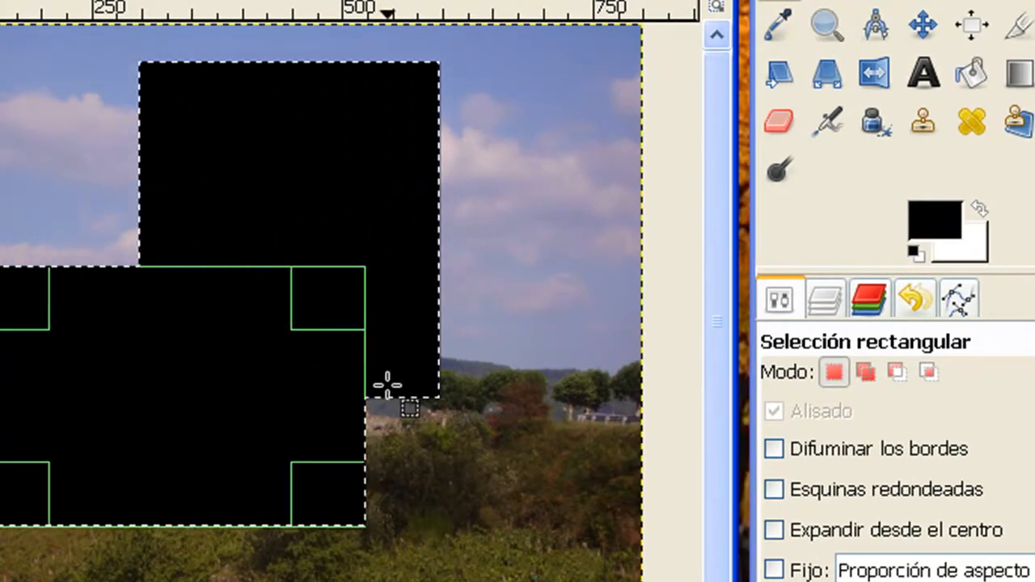
key(ctrl+z)
click(499, 339)
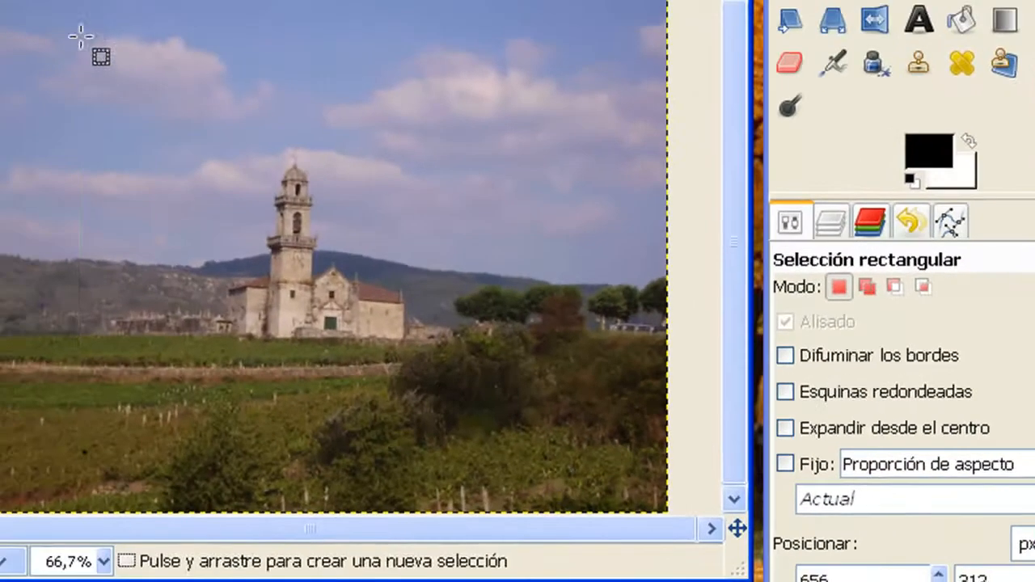
Draw a rectangular selection from about 144, 68 px and subtract a smaller rectangle enclosing the church building from it
drag(81, 37, 565, 419)
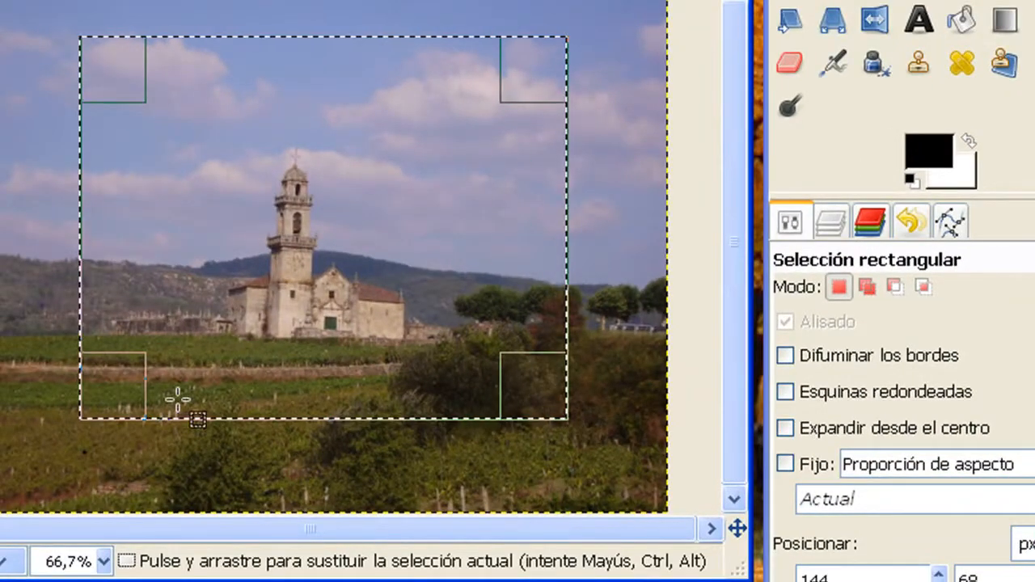
click(896, 288)
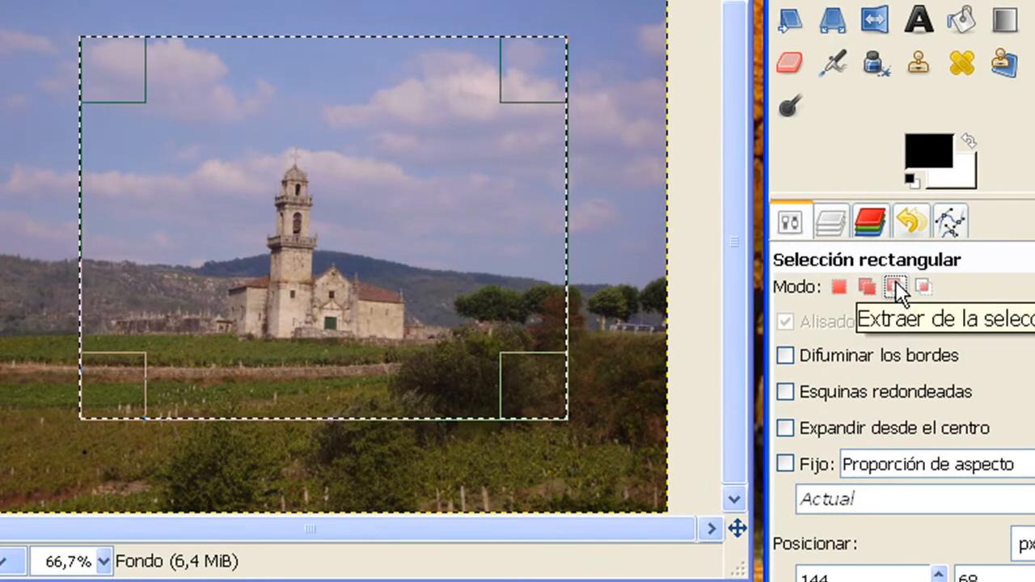
drag(206, 139, 422, 350)
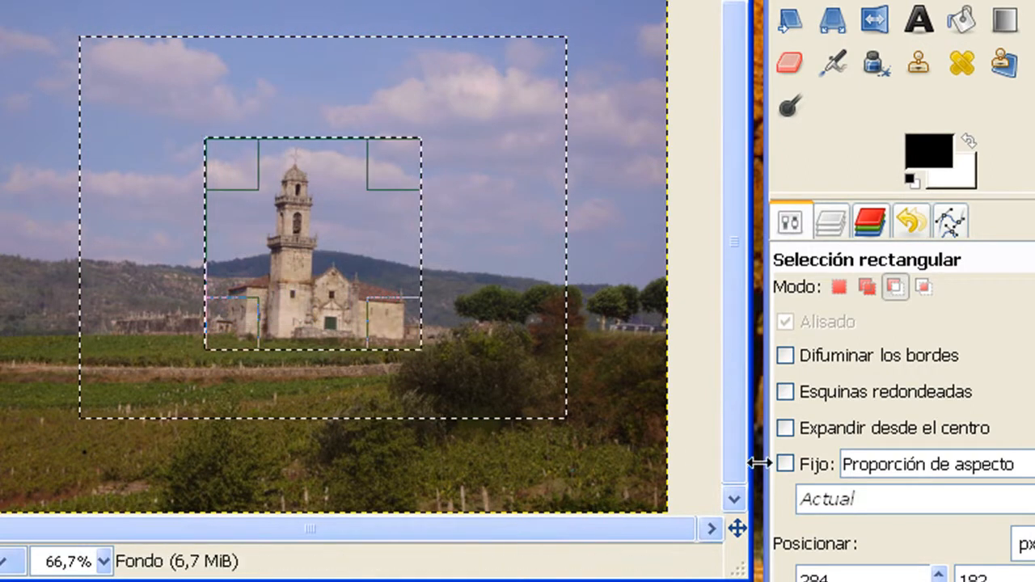
Try filling the frame-shaped selection around the church with black, and clear the selection
drag(928, 150, 628, 270)
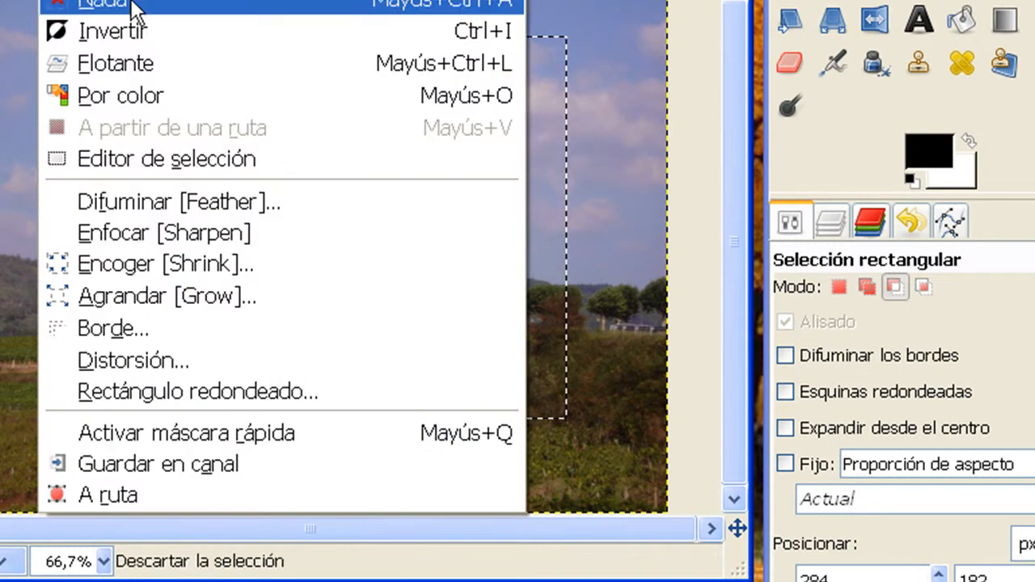
click(129, 5)
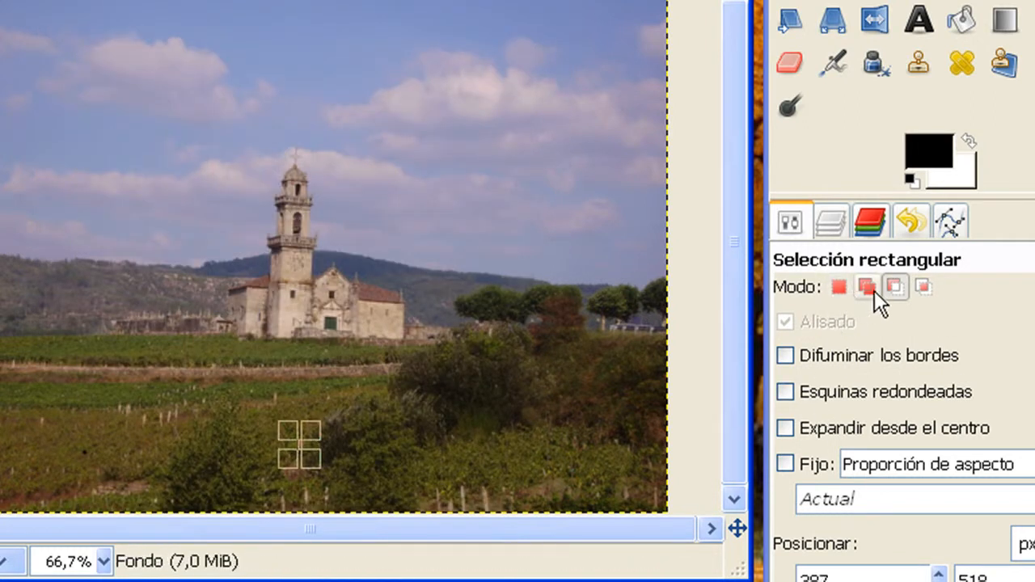
Draw a new rectangular selection from about 138, 99 px and subtract an overlapping rectangle from about 432, 270 px
click(839, 286)
drag(76, 65, 503, 399)
click(894, 286)
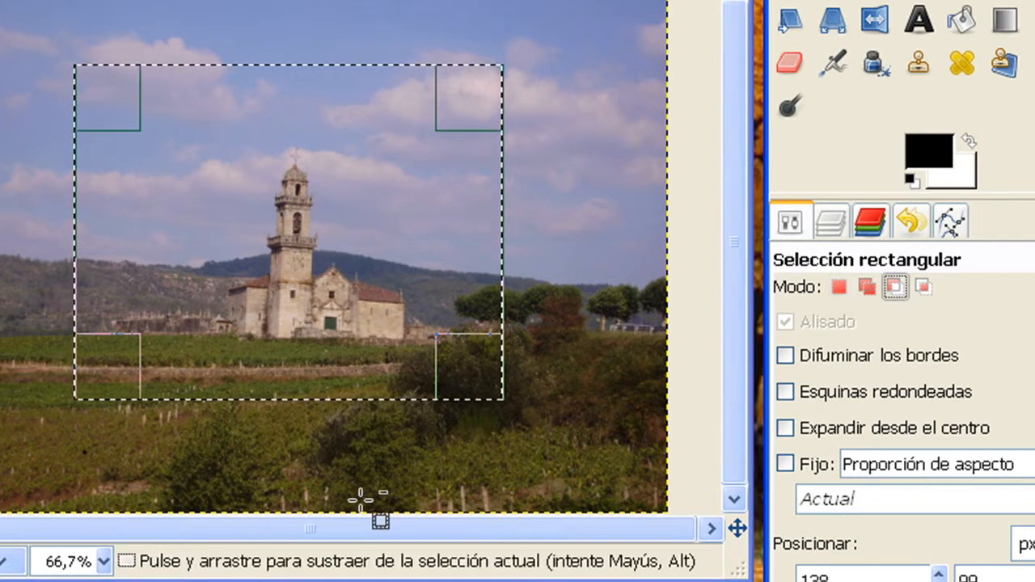
drag(338, 472, 629, 218)
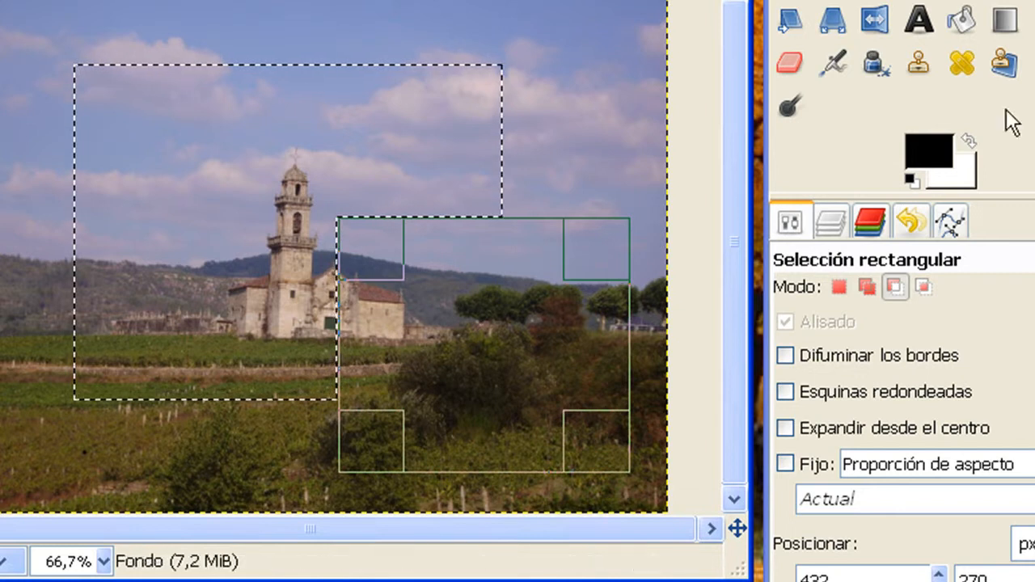
Test-fill the L-shaped selection with black, undo the fill and clear the selection
drag(904, 162, 404, 242)
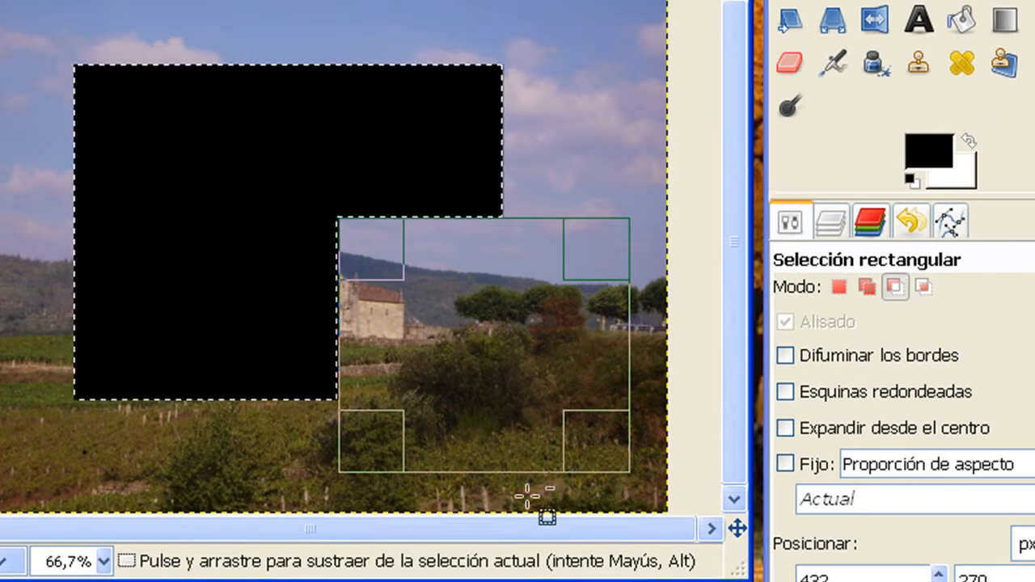
key(ctrl+z)
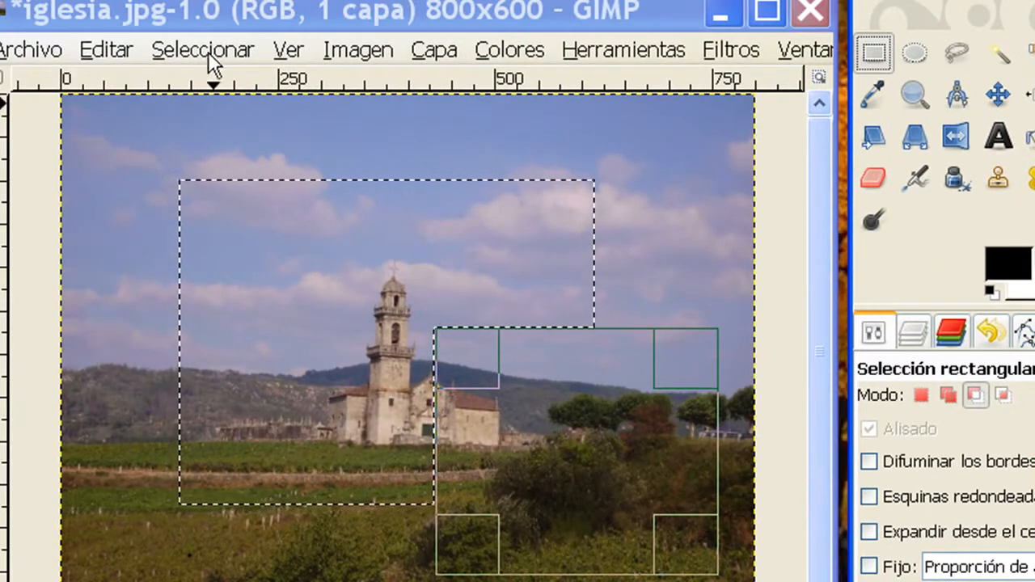
click(202, 50)
click(208, 144)
click(198, 51)
click(216, 117)
Draw a new rectangular selection from about 155, 103 px and intersect it with an overlapping rectangle from about 281, 184 px
drag(132, 164, 548, 473)
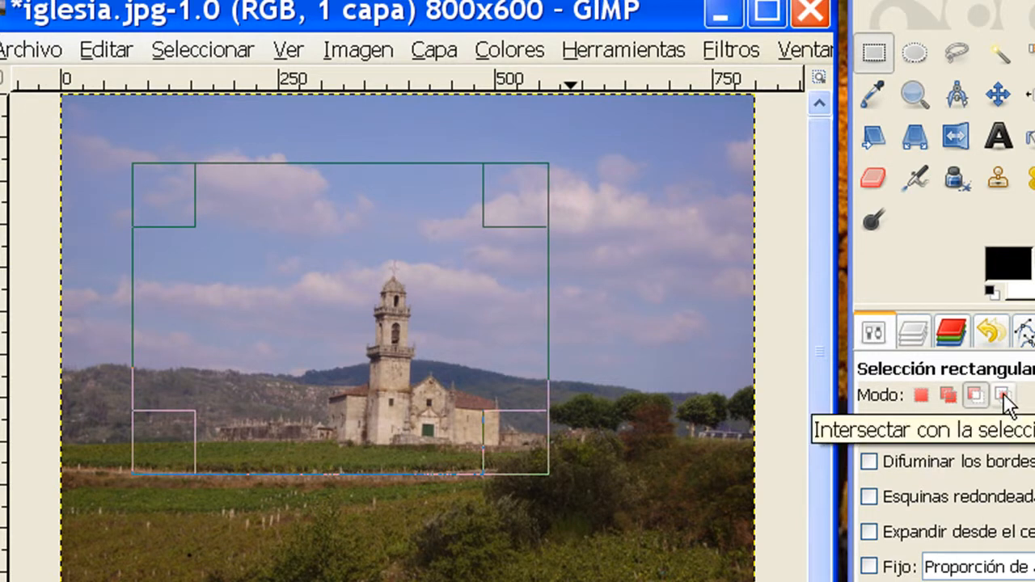
click(308, 327)
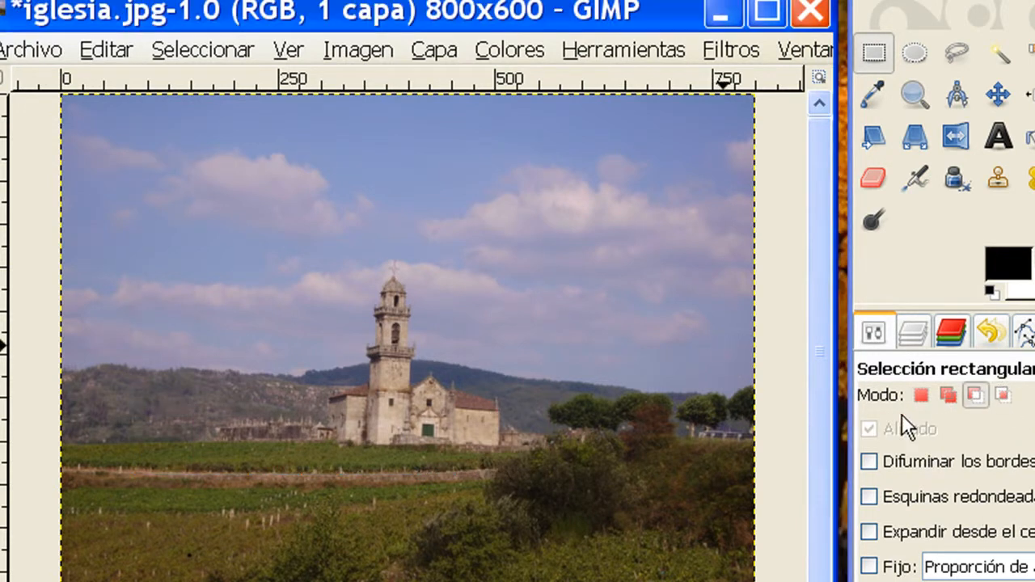
click(918, 394)
drag(195, 184, 590, 444)
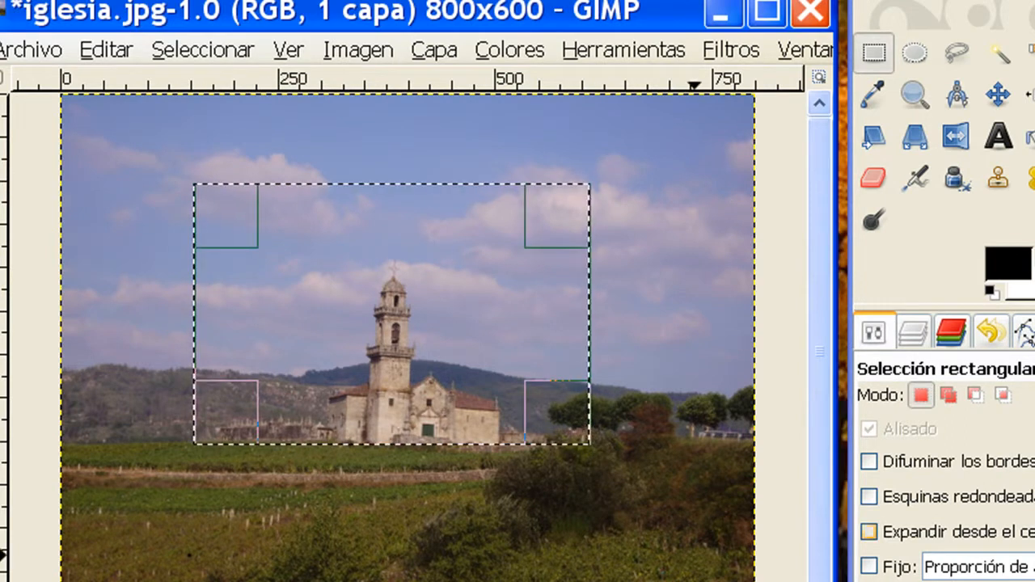
drag(452, 477, 371, 274)
key(Escape)
drag(309, 252, 305, 251)
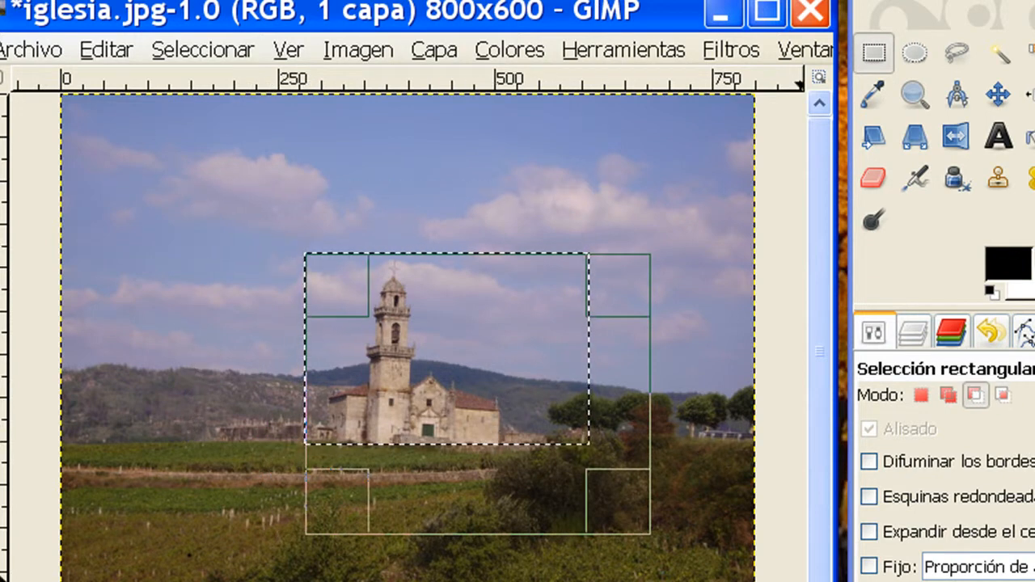
Test-fill the intersected rectangular selection with black and undo the fill
drag(1010, 252, 452, 319)
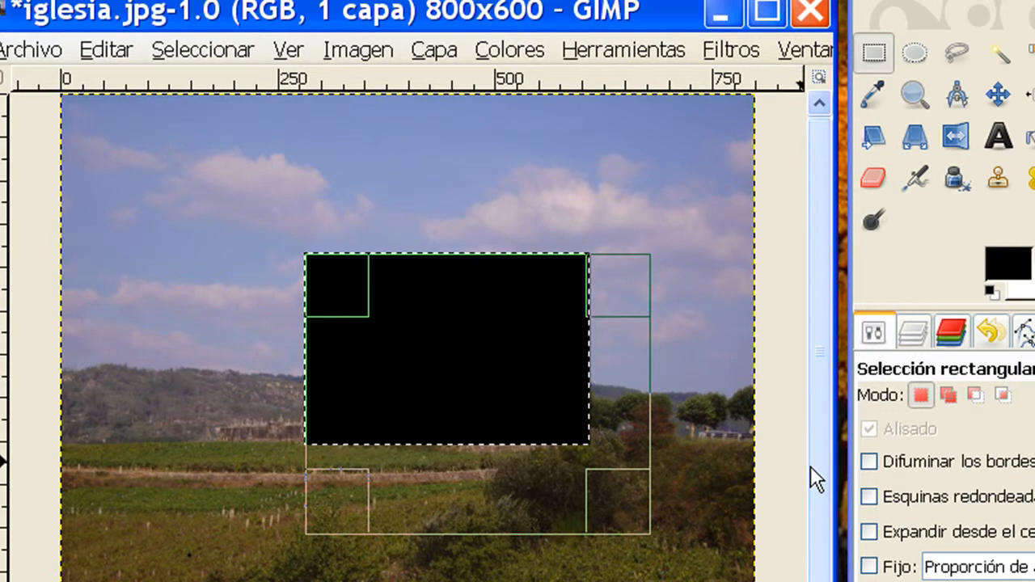
key(ctrl+z)
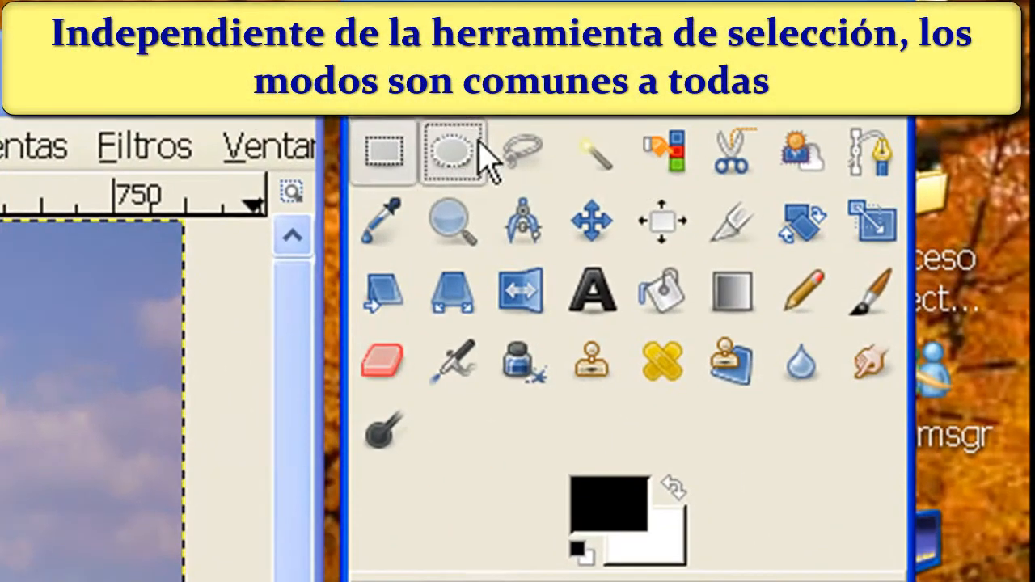
click(988, 57)
click(525, 152)
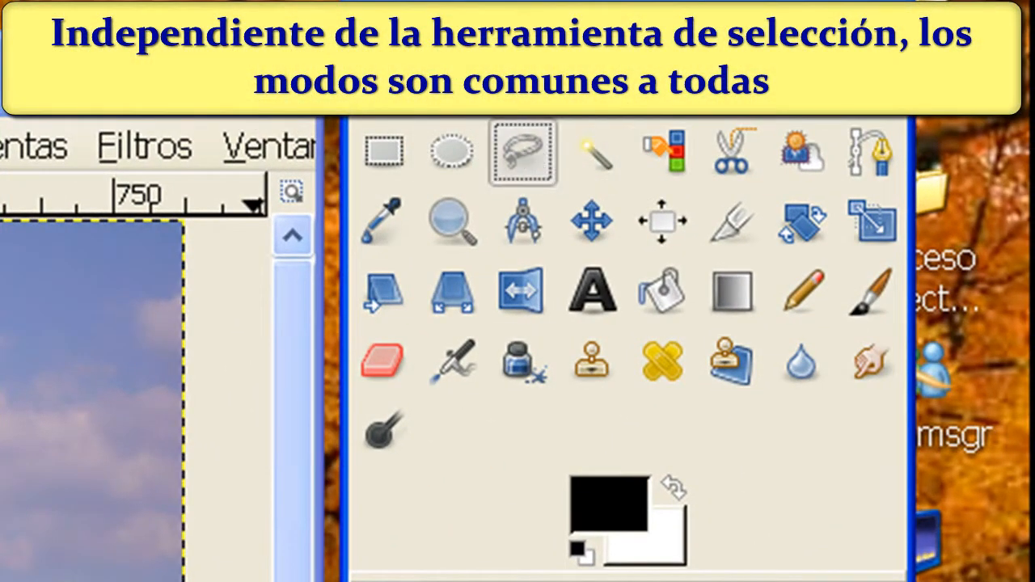
click(384, 151)
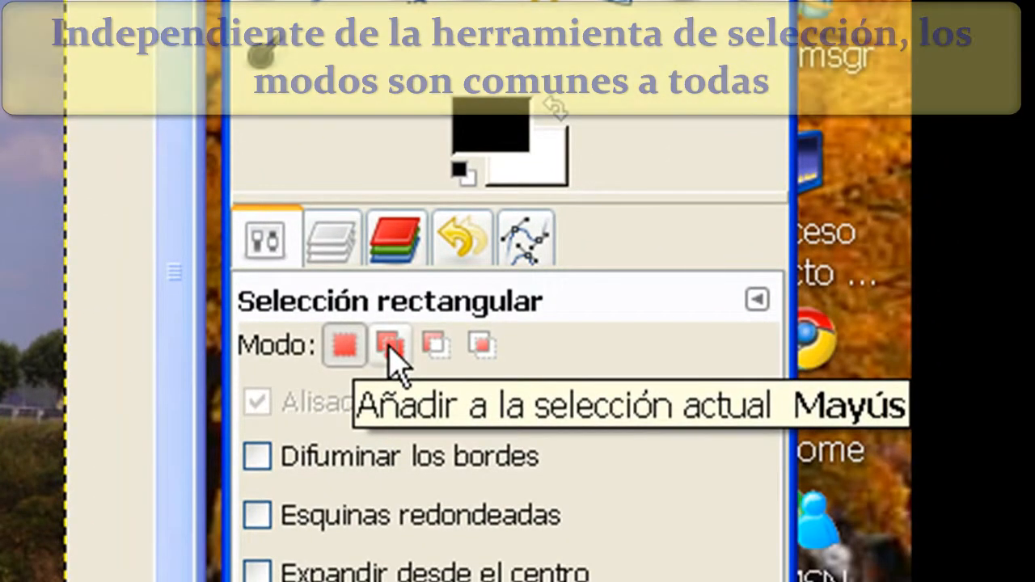
click(388, 346)
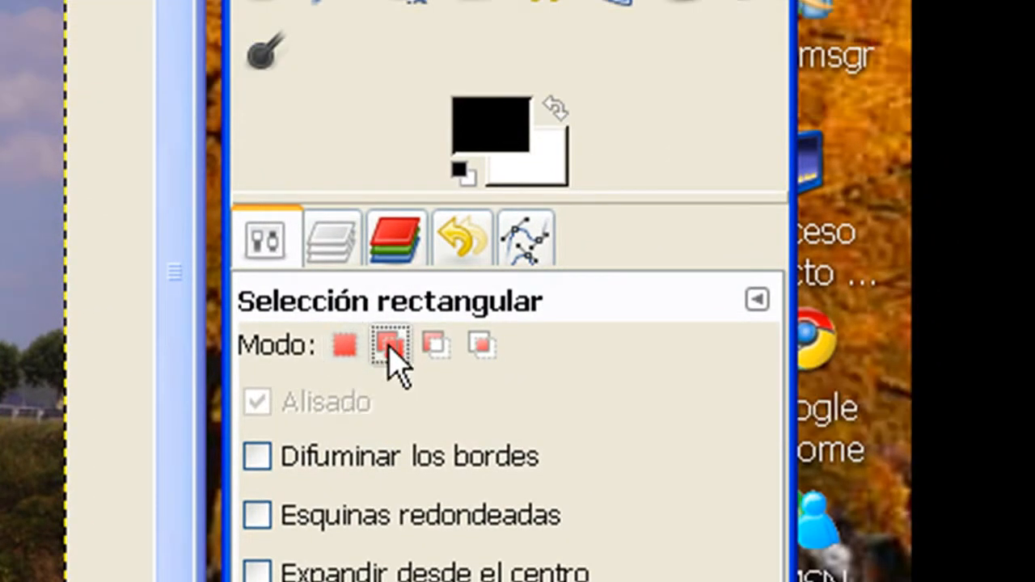
click(336, 348)
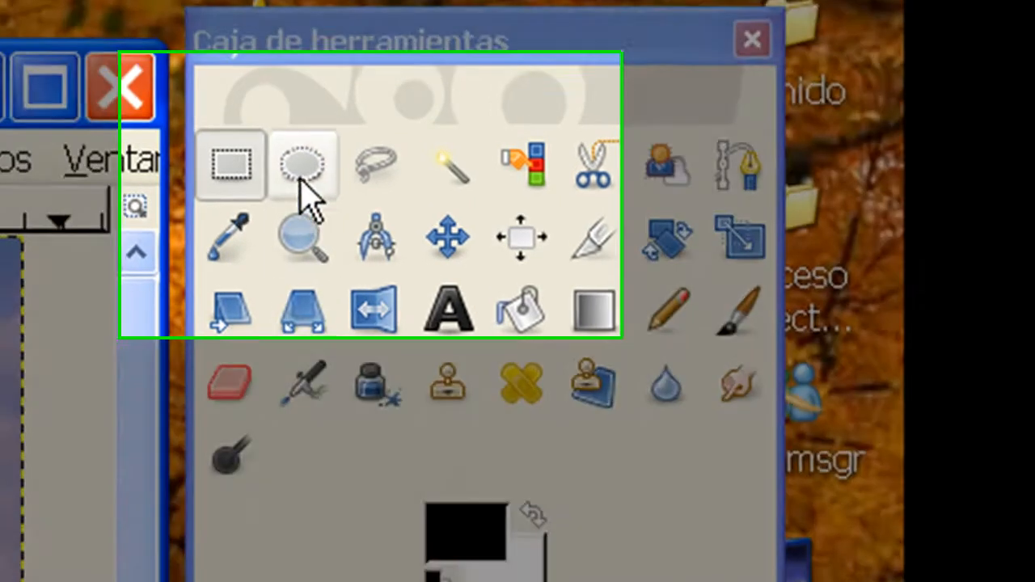
Draw an elliptical selection around the church, adjusted to about 469 × 326 px at position 171, 146 px
click(299, 161)
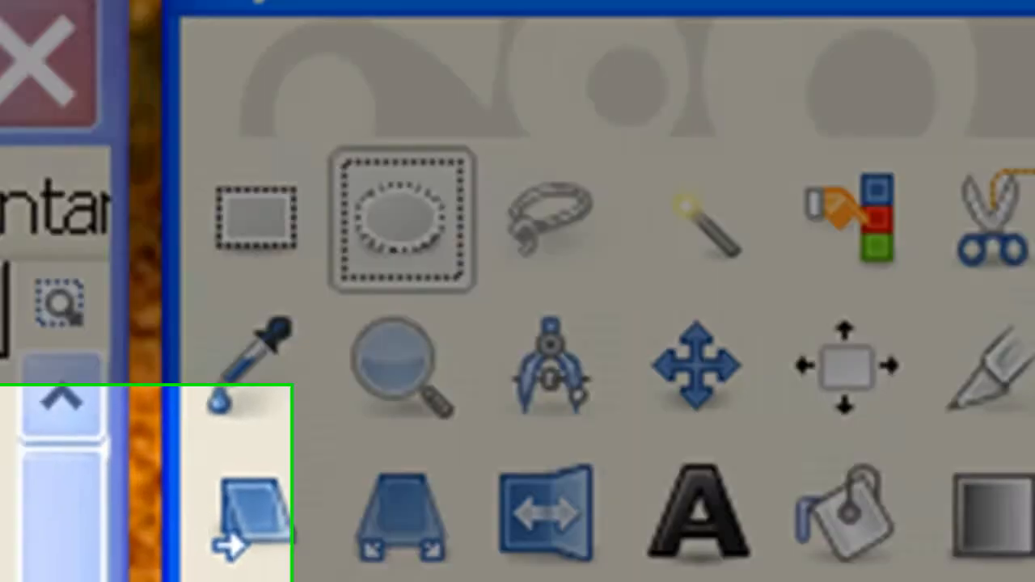
drag(231, 120, 797, 469)
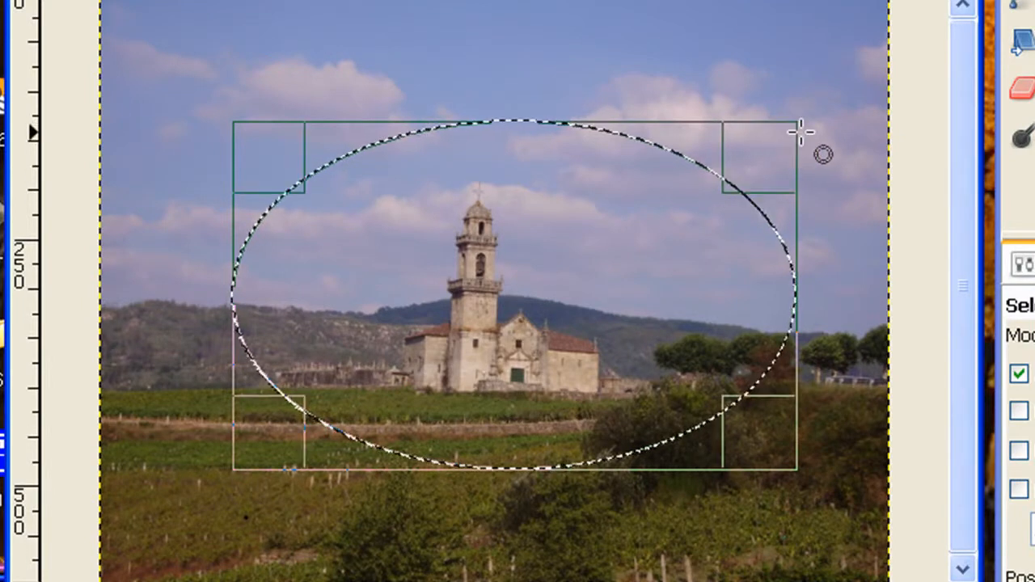
drag(788, 136, 693, 158)
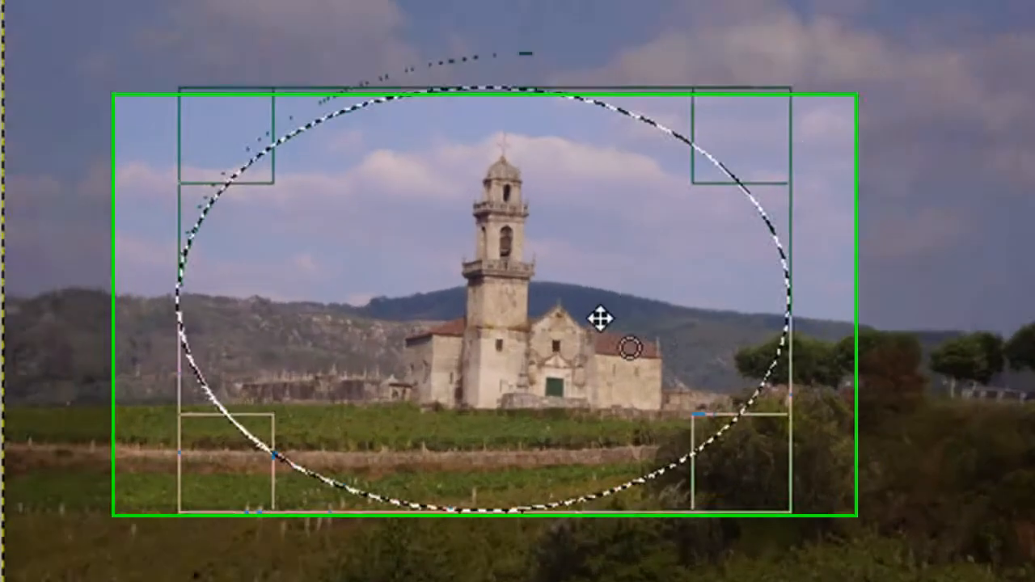
drag(501, 323, 537, 288)
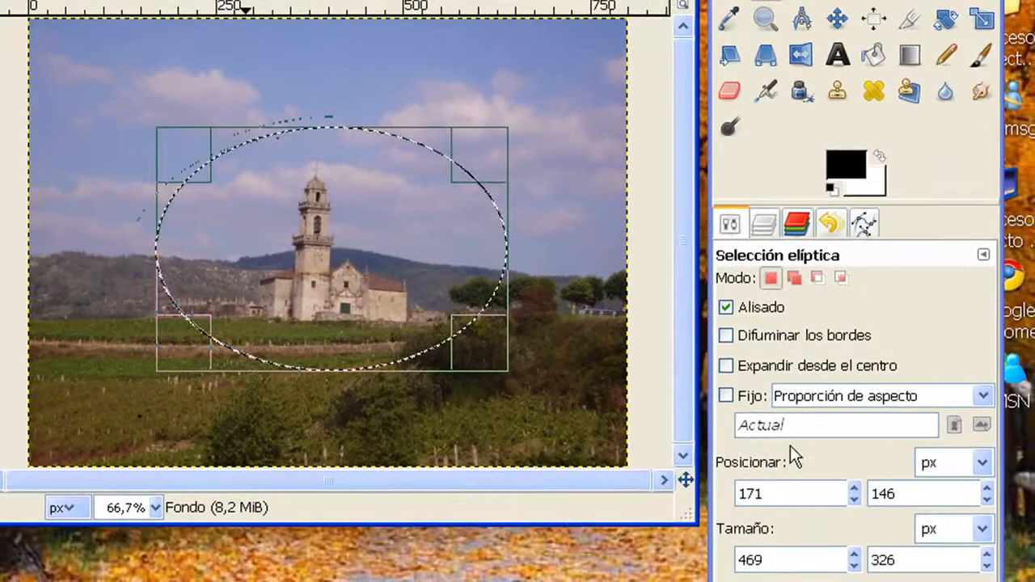
Test-fill the elliptical selection with black and undo the fill
drag(849, 182, 619, 351)
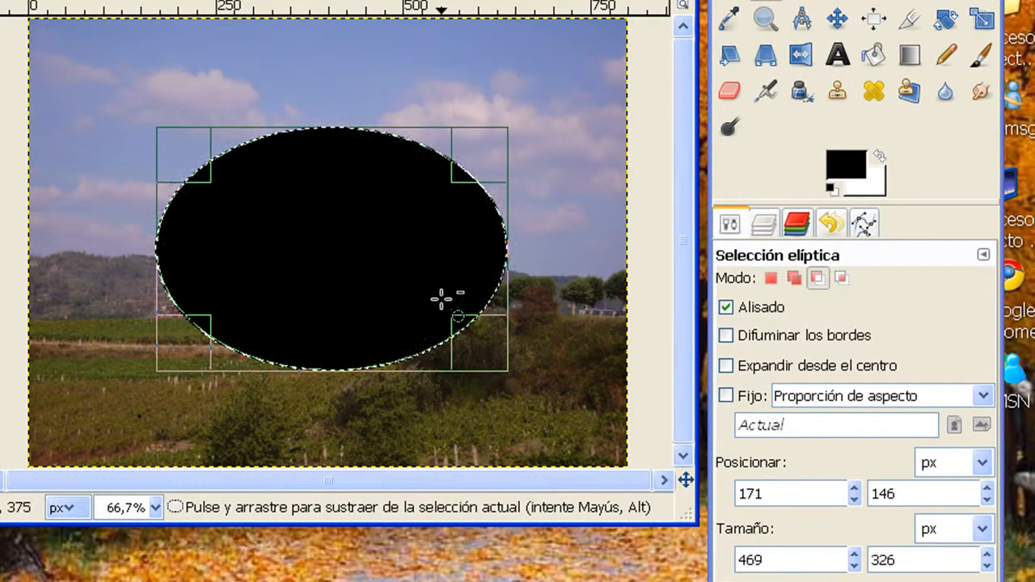
key(ctrl+z)
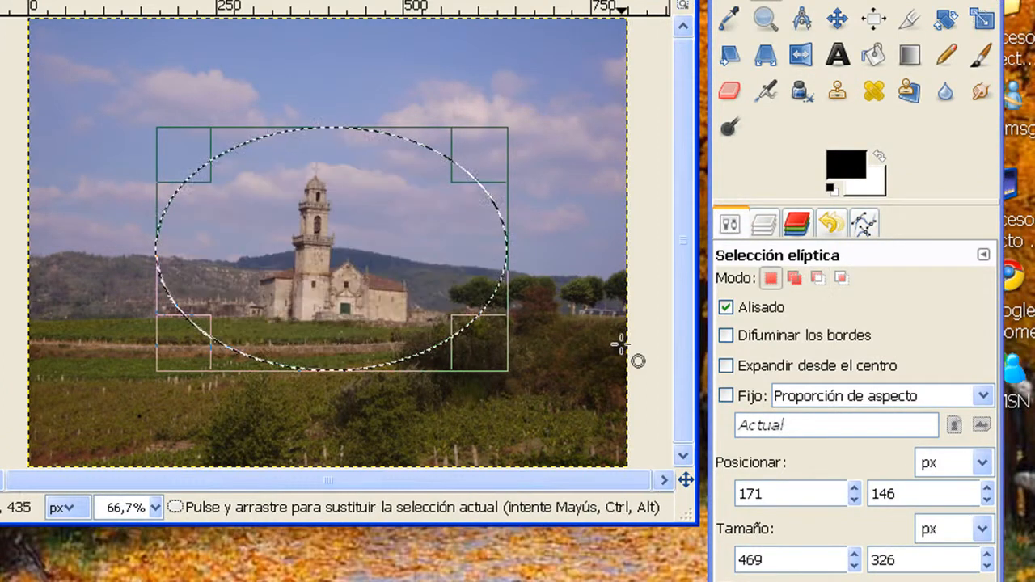
Add an overlapping ellipse of about 337 × 406 px at position 363, 96 px to the elliptical selection
click(793, 278)
click(568, 345)
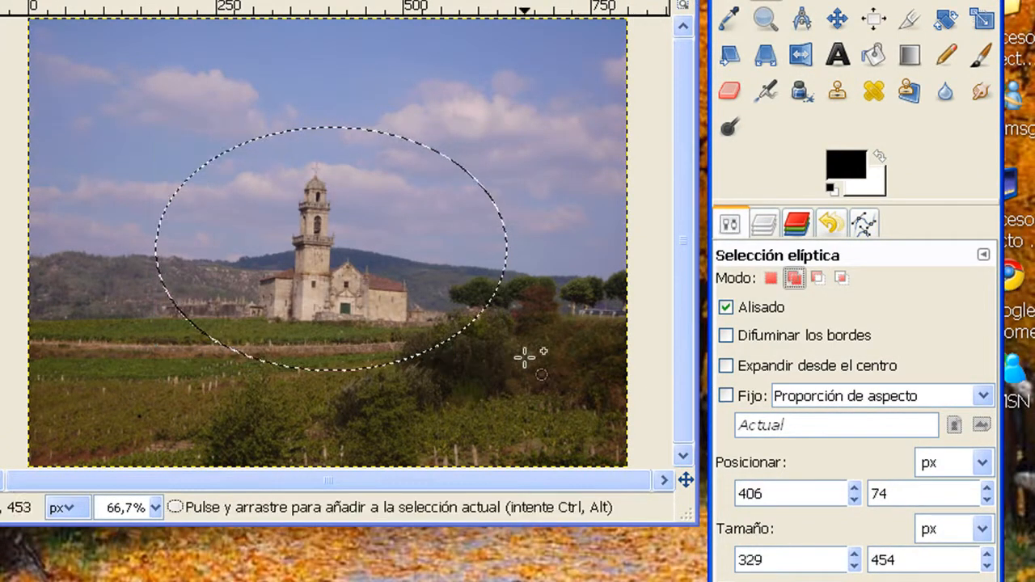
drag(554, 396, 305, 92)
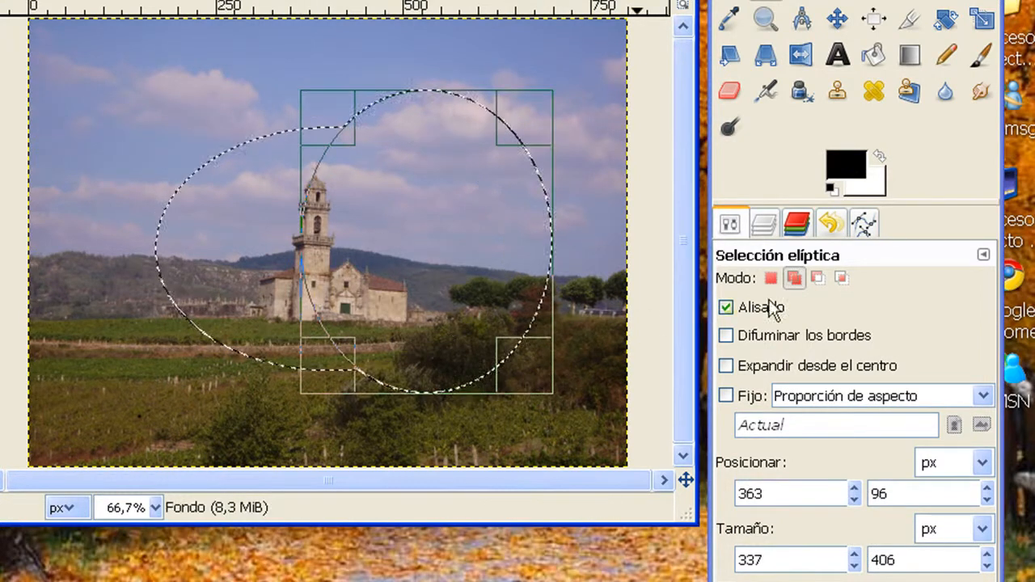
Test-fill the combined ellipses with black, and undo the fill and the elliptical selections
drag(845, 166, 376, 238)
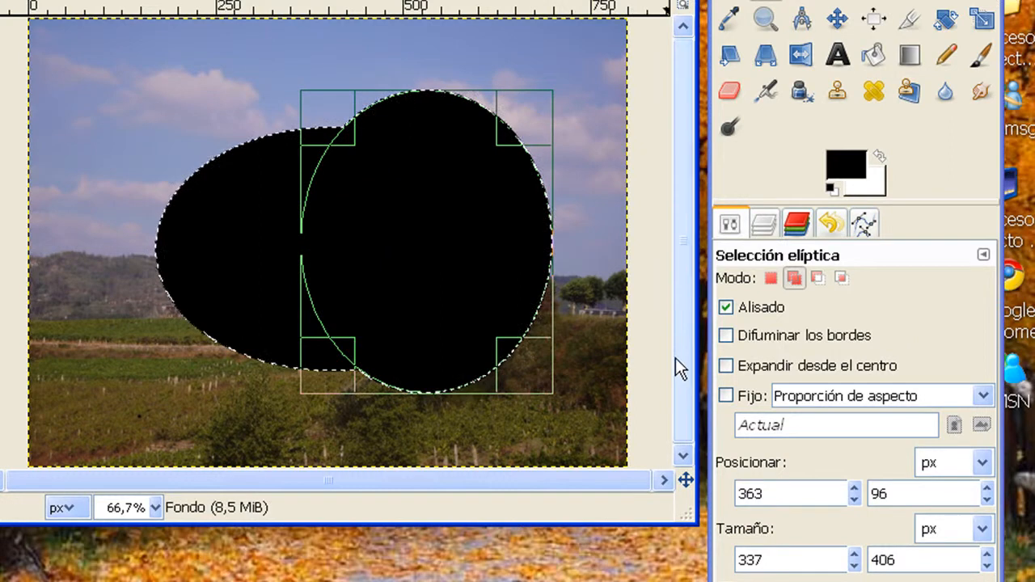
key(ctrl+z)
key(ctrl+z)
key(ctrl+z)
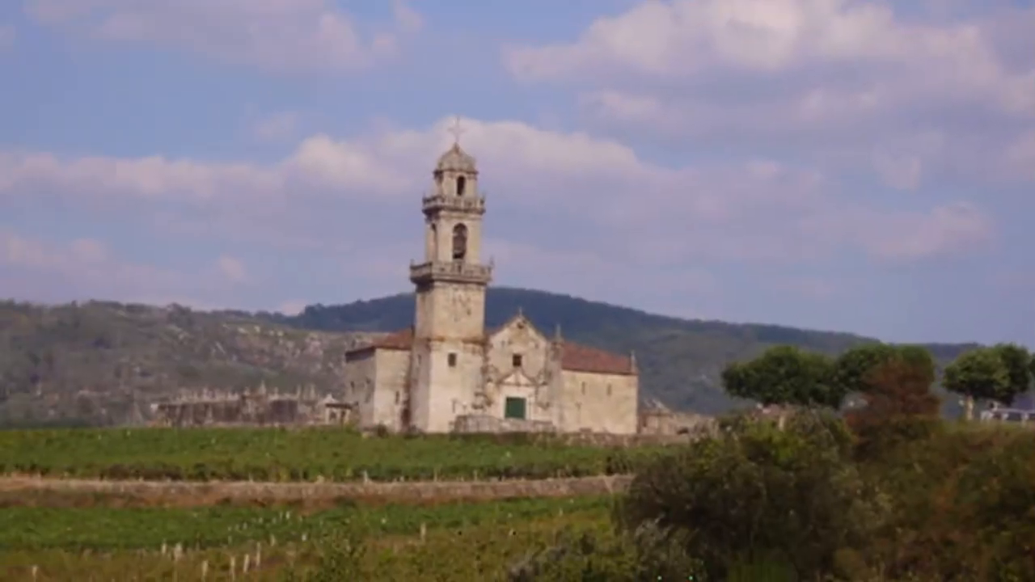
Start a Free Select outline at the tower's dome and trace the tower's left edge down to the lower balcony at 200% zoom
click(315, 508)
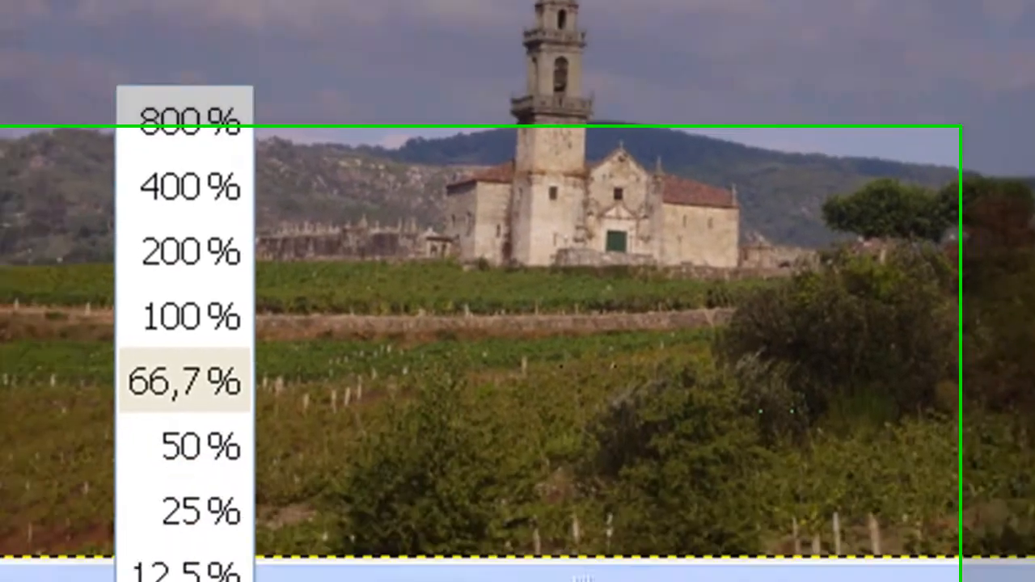
click(263, 126)
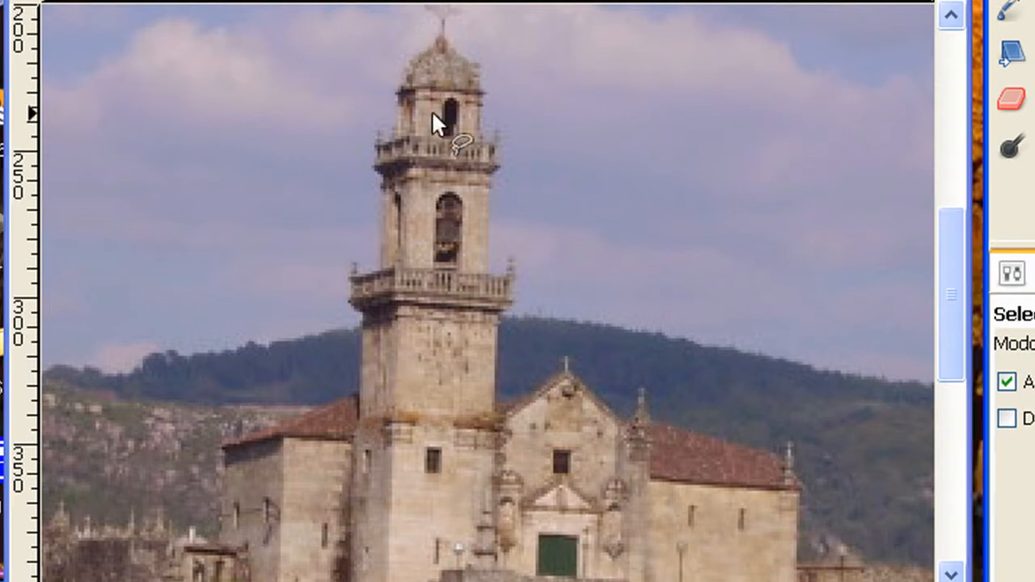
click(434, 38)
click(403, 74)
click(394, 122)
click(377, 140)
click(375, 186)
click(377, 264)
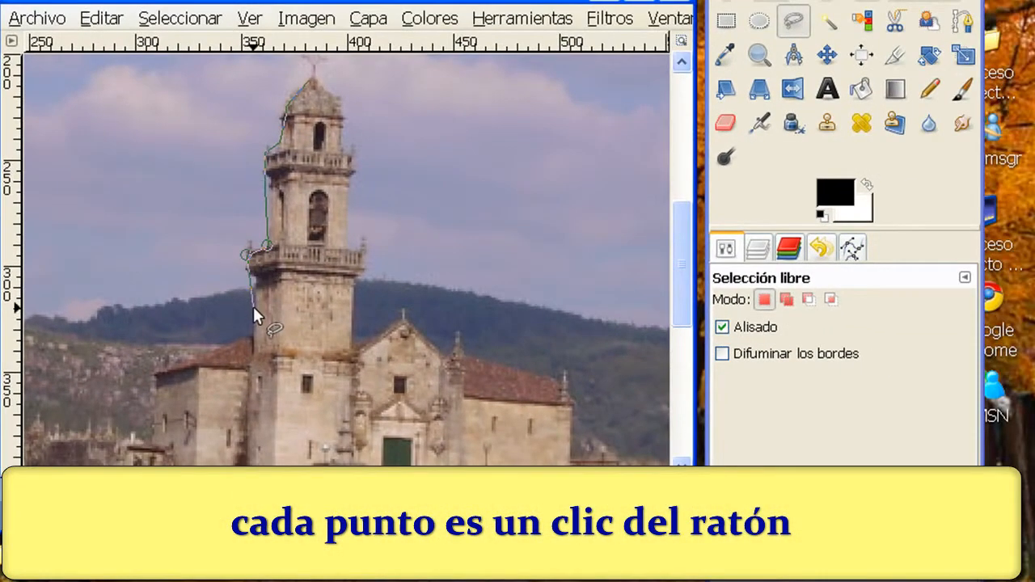
Continue the free selection outline down the tower shaft, along the left wing's roof and down its outer wall
click(347, 342)
click(241, 338)
click(156, 361)
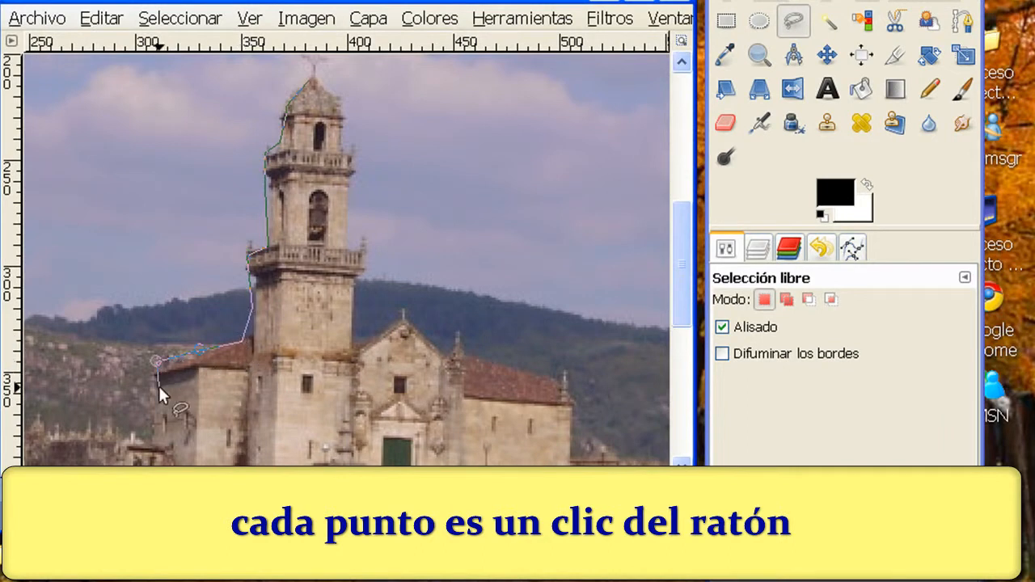
click(147, 428)
Extend the free selection outline along the church's base and around the right wing's wall and roof
click(185, 517)
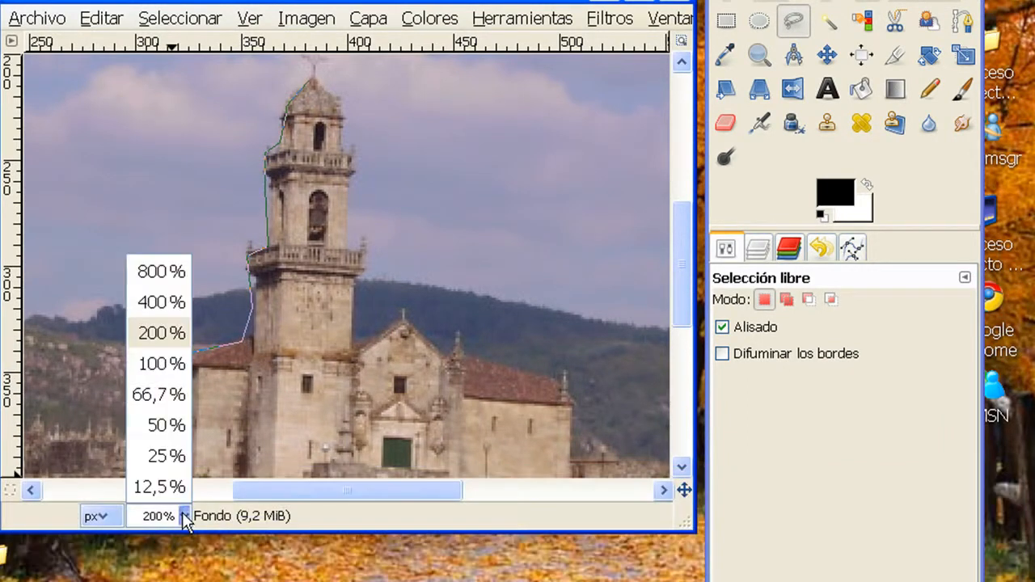
click(172, 394)
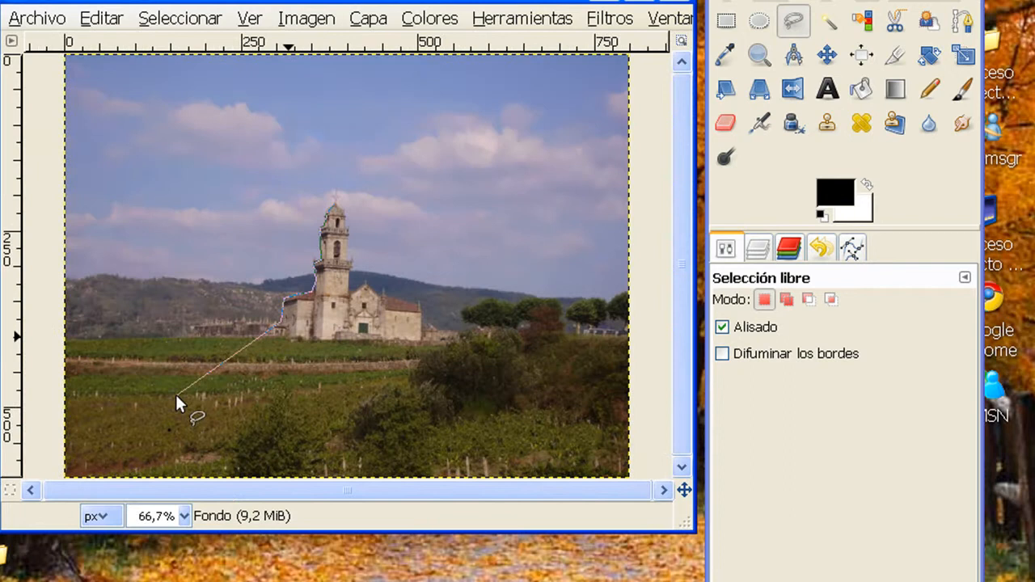
click(258, 325)
click(331, 337)
click(394, 338)
click(422, 330)
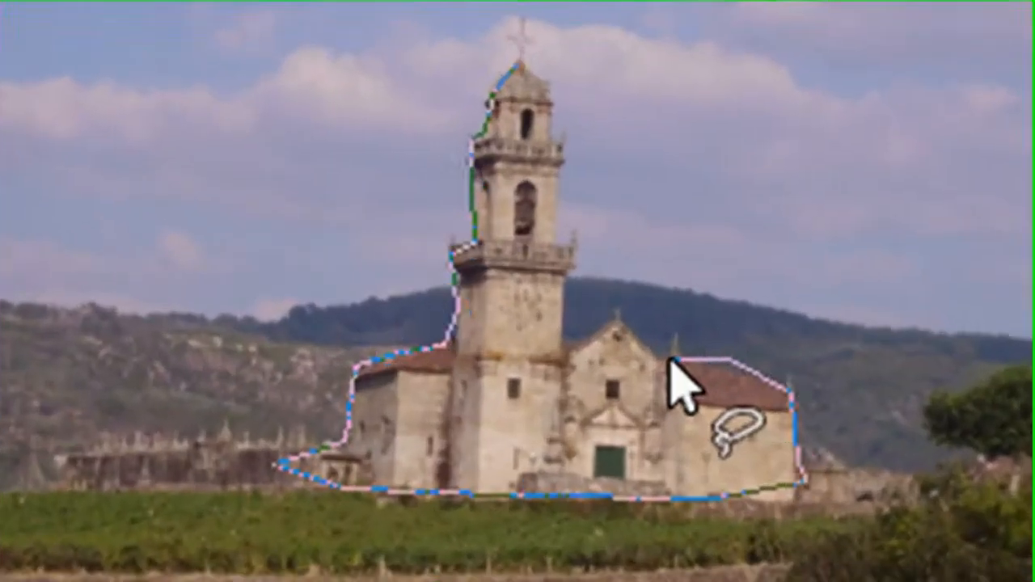
Trace the gable and the tower's right edge, and close the free selection at its starting point on the dome
mouse_move(364, 288)
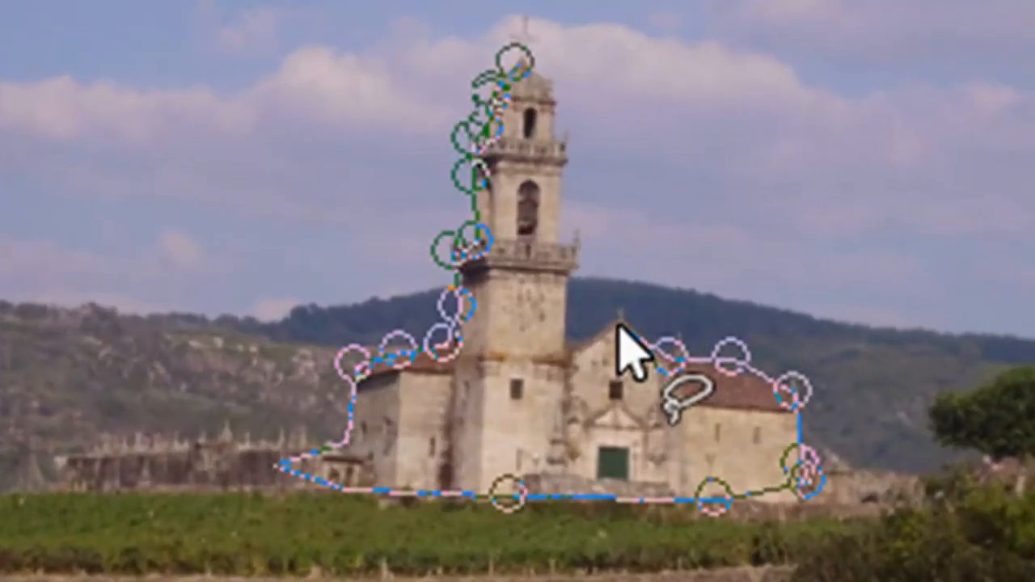
click(575, 241)
click(553, 201)
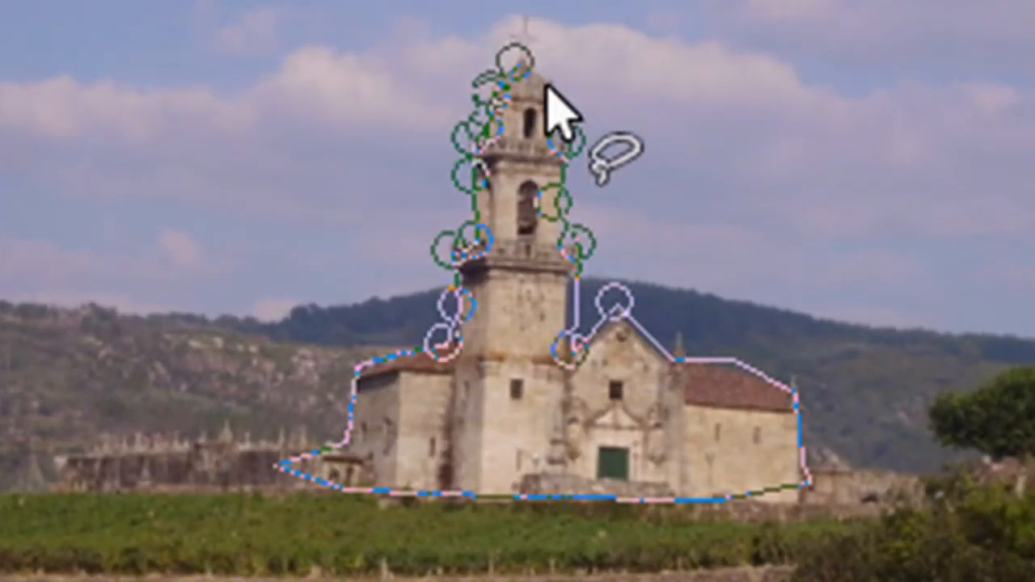
click(563, 139)
click(526, 66)
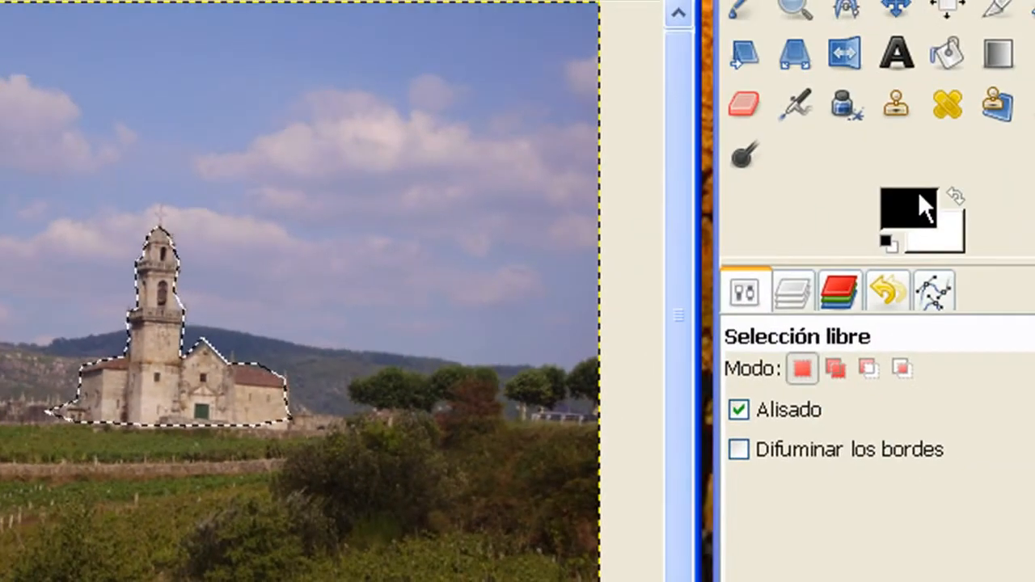
Test-fill the church-shaped free selection with black and undo the fill
drag(909, 209, 210, 368)
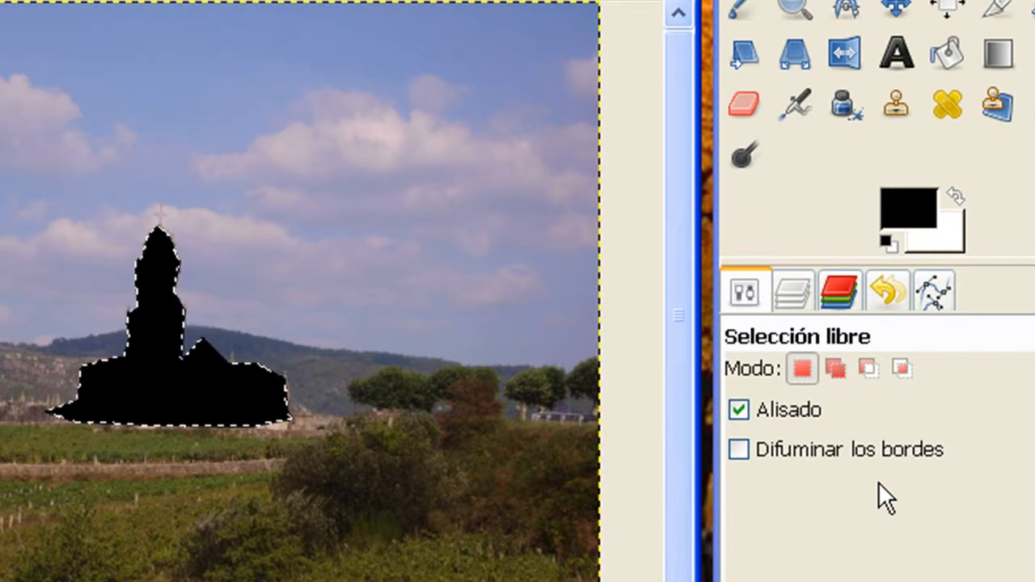
key(ctrl+z)
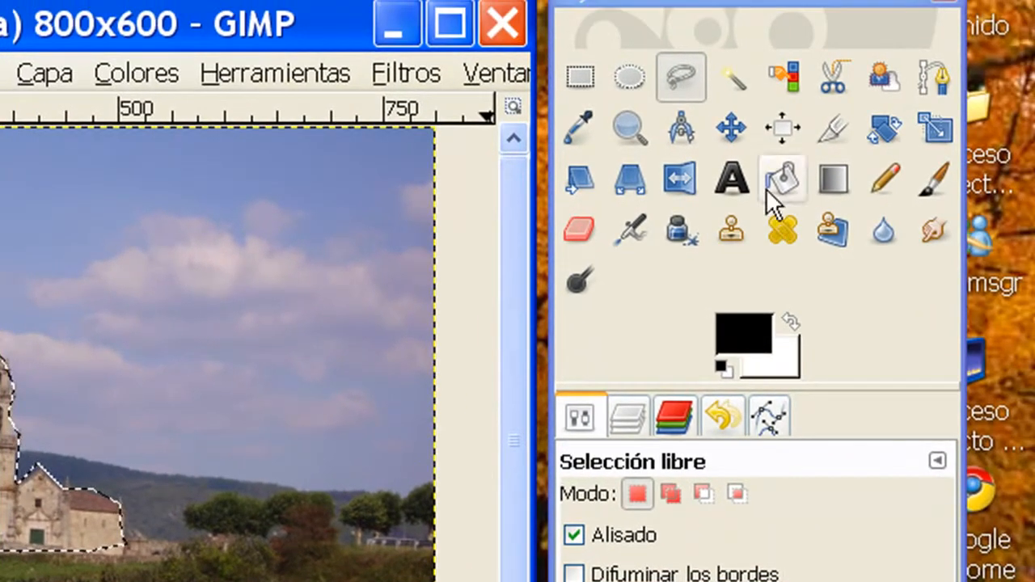
Activate the Fuzzy Select tool and clear the church-shaped selection
click(737, 74)
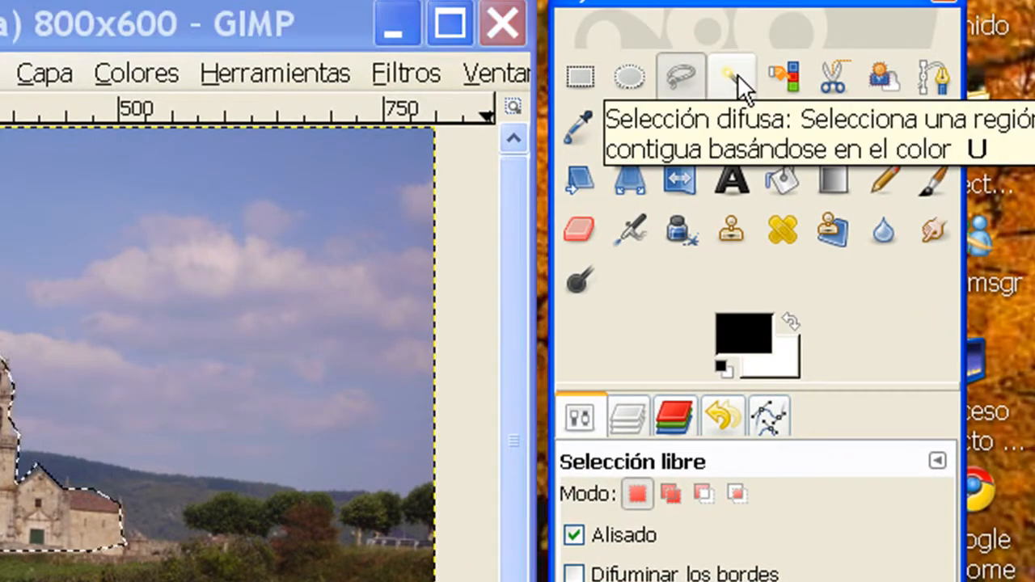
click(111, 35)
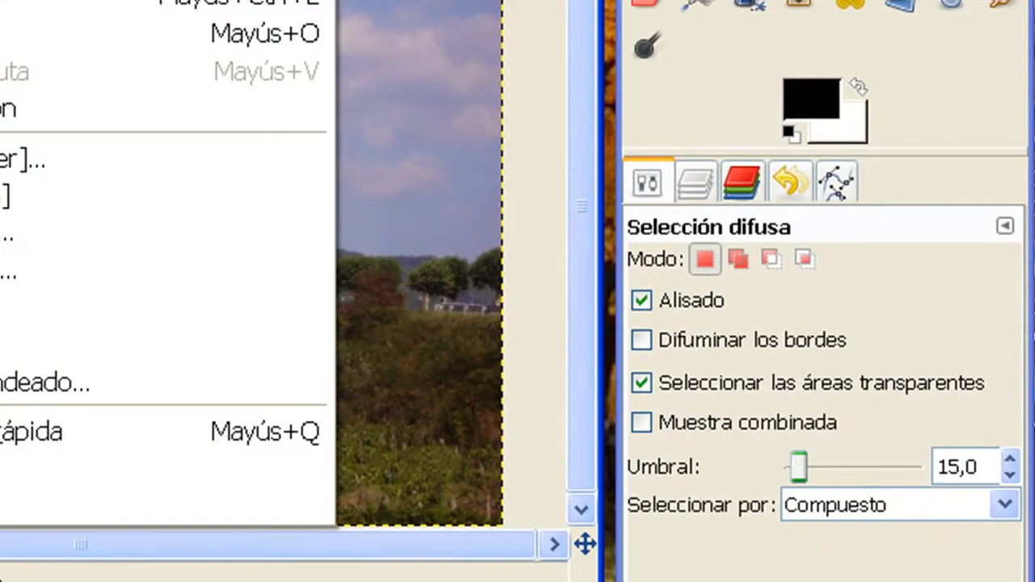
click(101, 98)
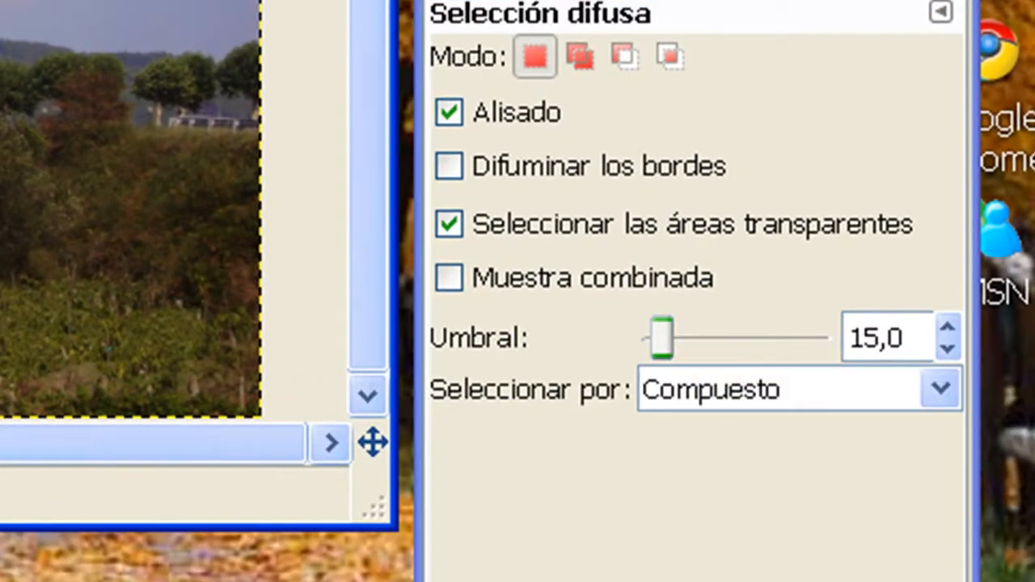
Fuzzy-select the sky at threshold 15, and repeat the sky selection from several points with the threshold raised to 166.7
click(335, 277)
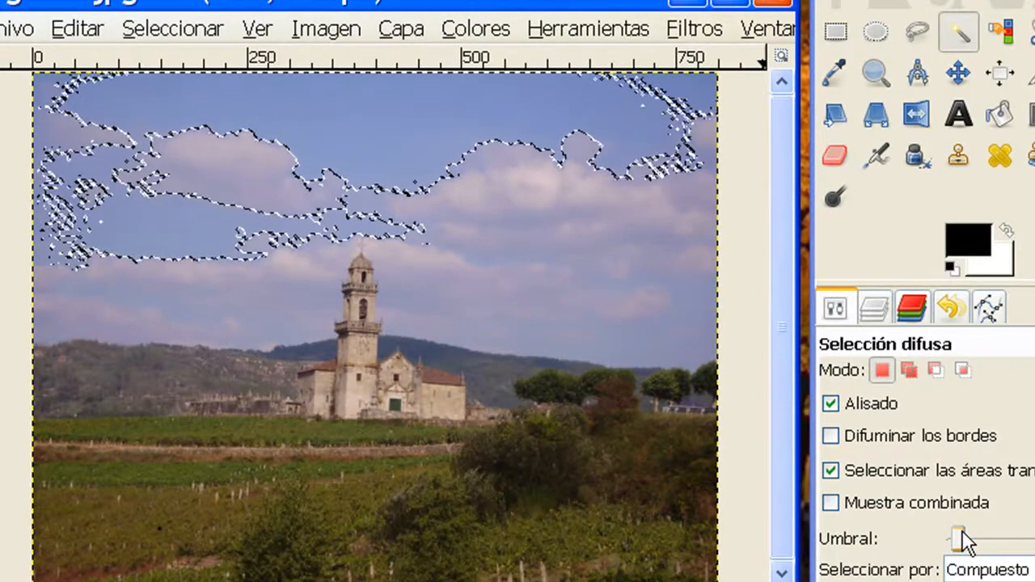
drag(960, 537, 1017, 542)
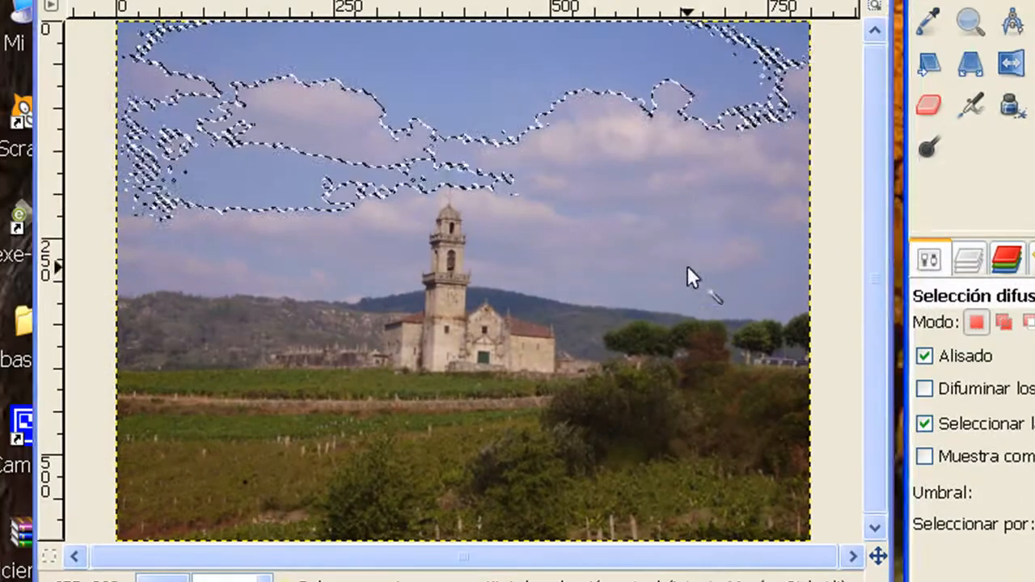
click(596, 257)
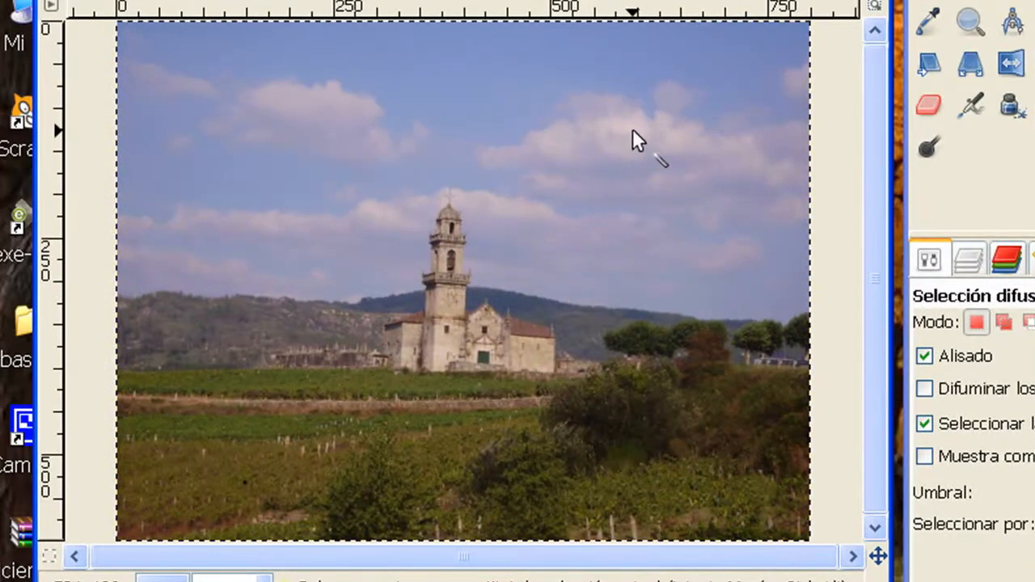
click(622, 155)
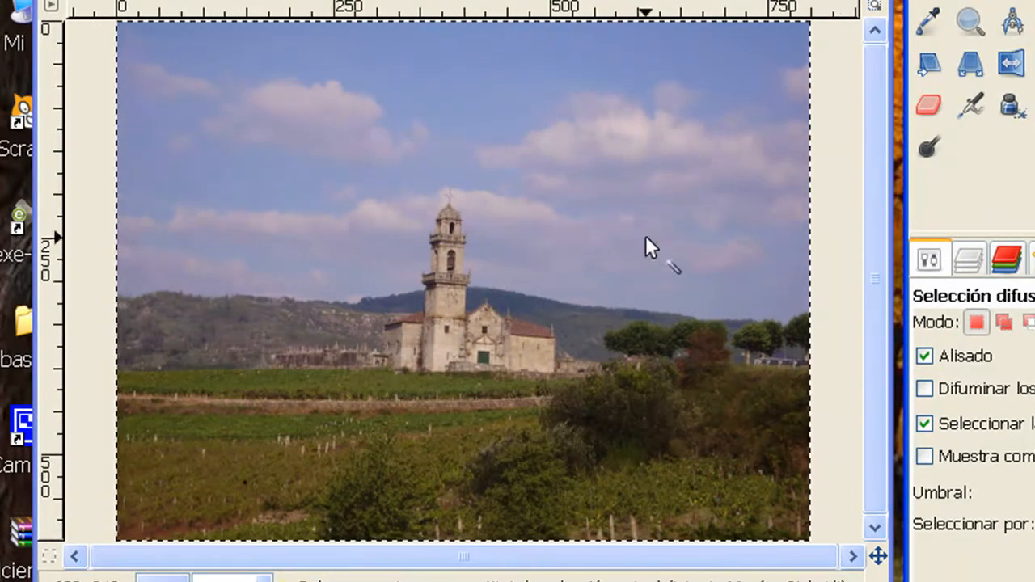
click(619, 132)
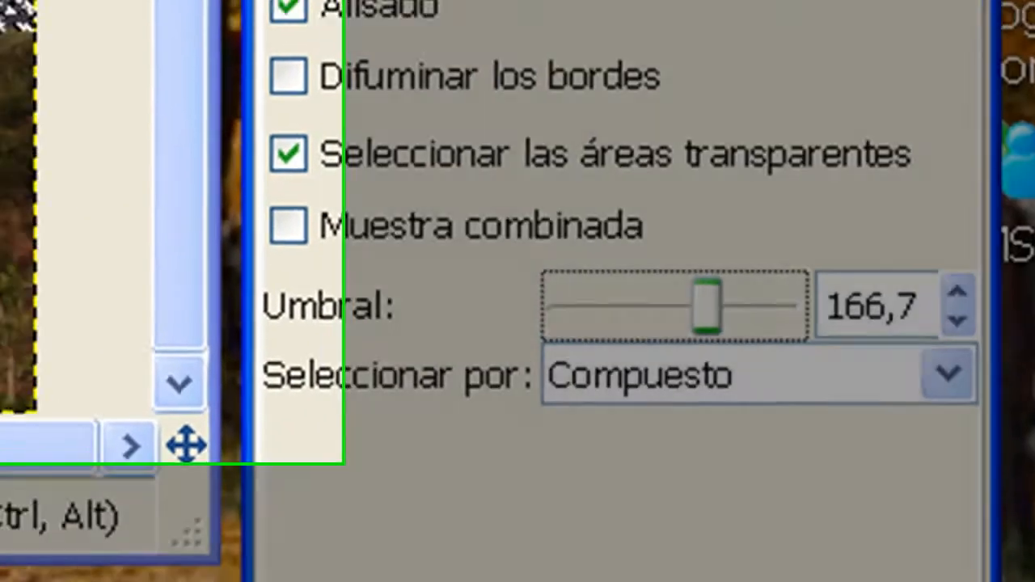
click(612, 257)
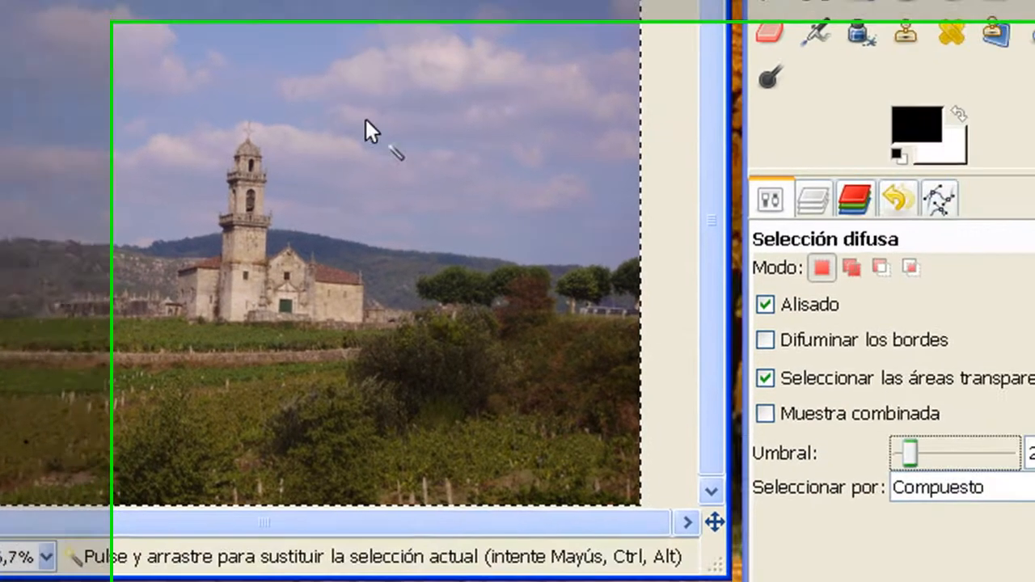
Fuzzy-select the sky at thresholds 26.2, 49.0 and 81.7 to compare how far the selection spreads
click(614, 170)
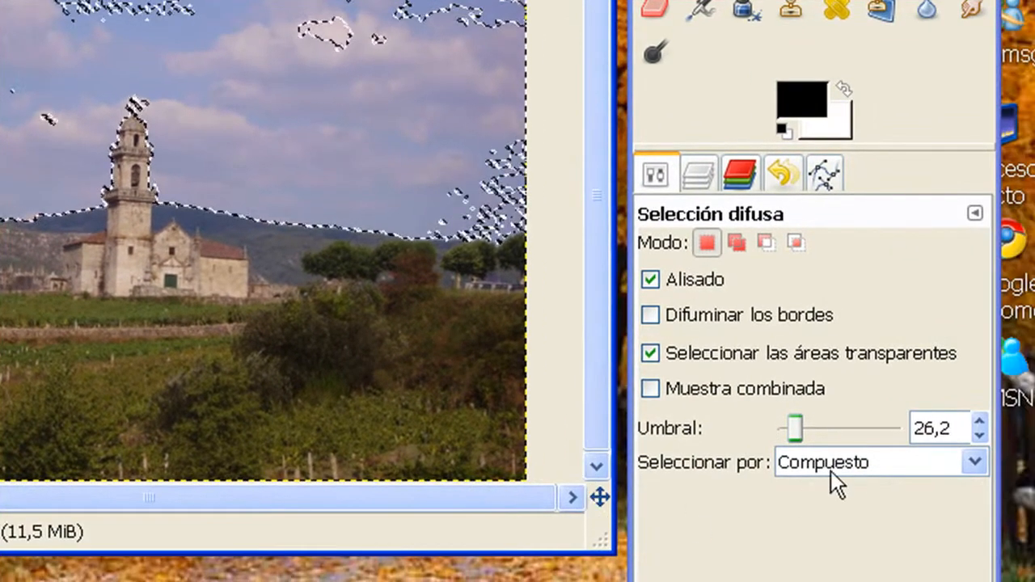
mouse_move(795, 429)
mouse_down()
mouse_move(872, 423)
mouse_move(754, 412)
mouse_move(881, 412)
mouse_move(799, 407)
mouse_move(850, 412)
mouse_move(806, 412)
mouse_up()
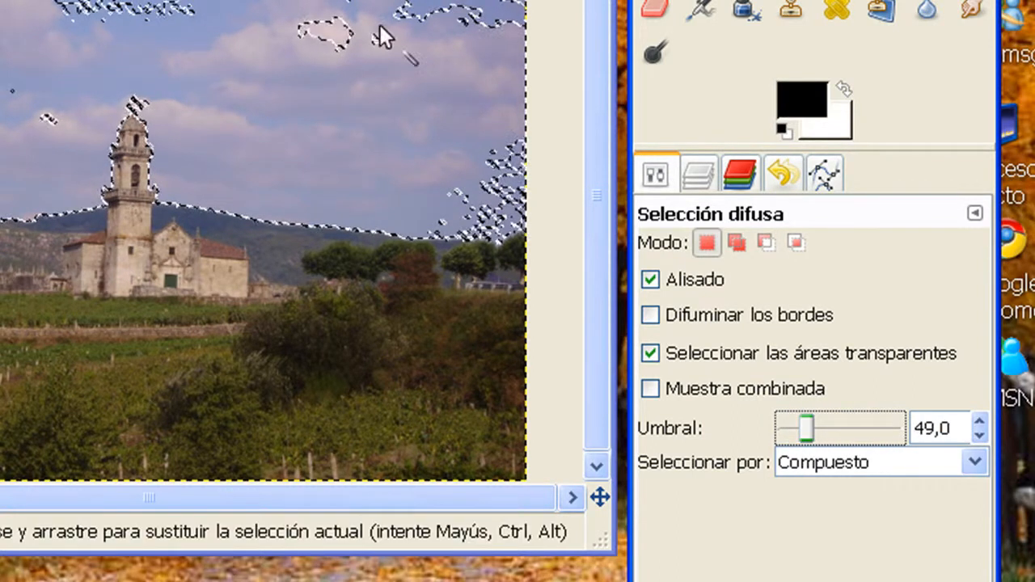
click(469, 209)
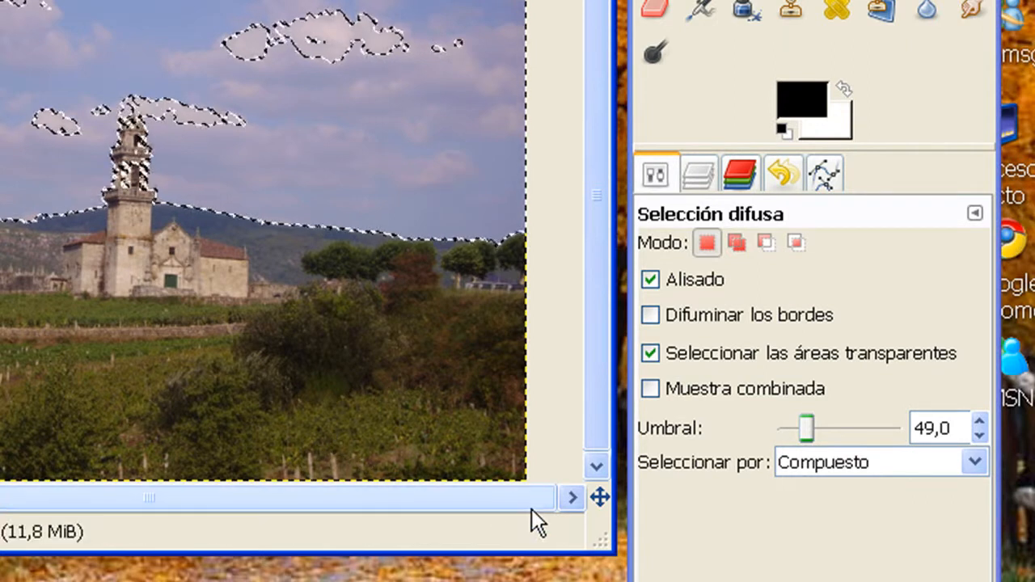
click(191, 407)
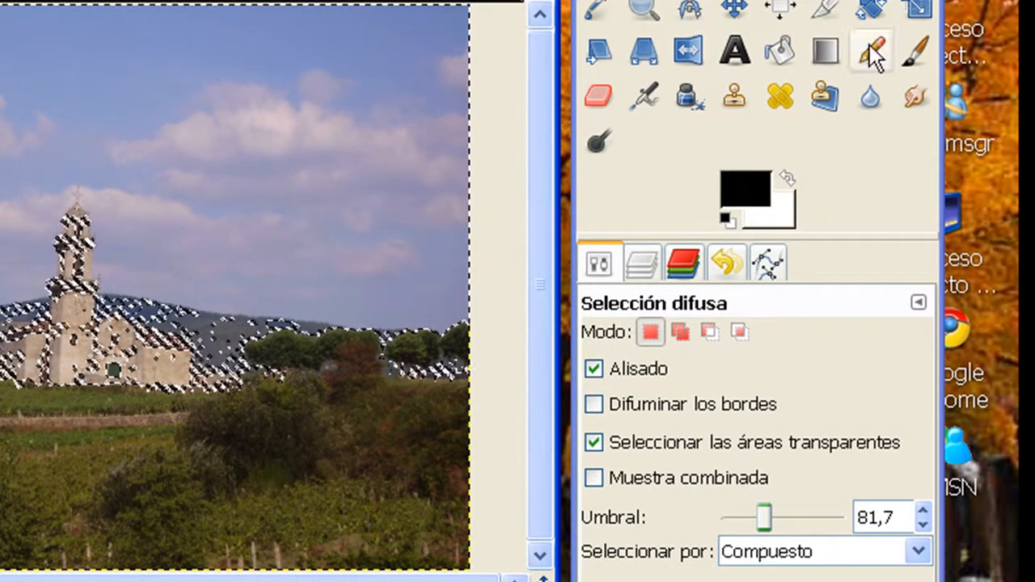
Test-fill the fuzzy selection covering the sky and church with black, and undo the fill
drag(764, 172, 121, 393)
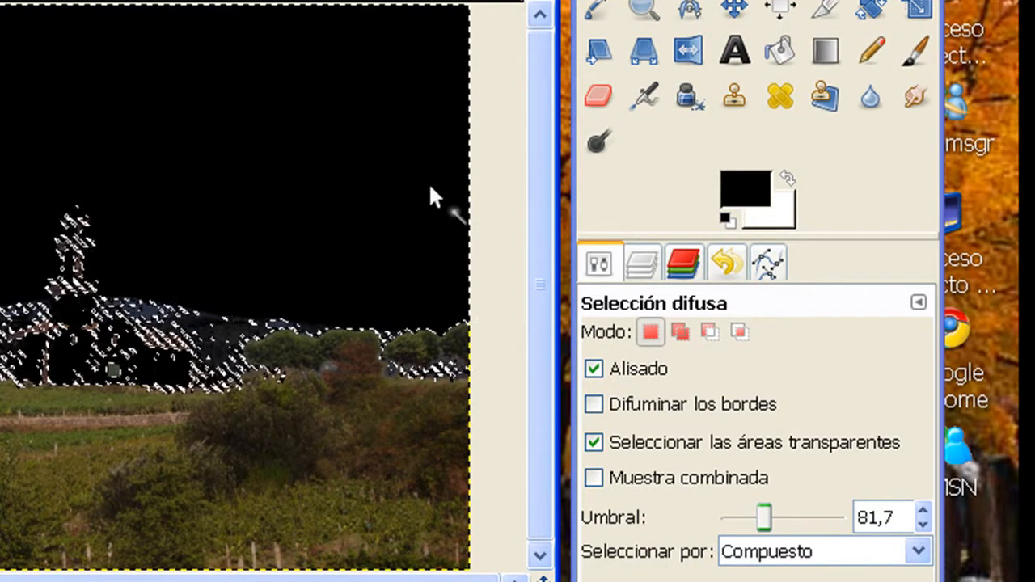
key(ctrl+z)
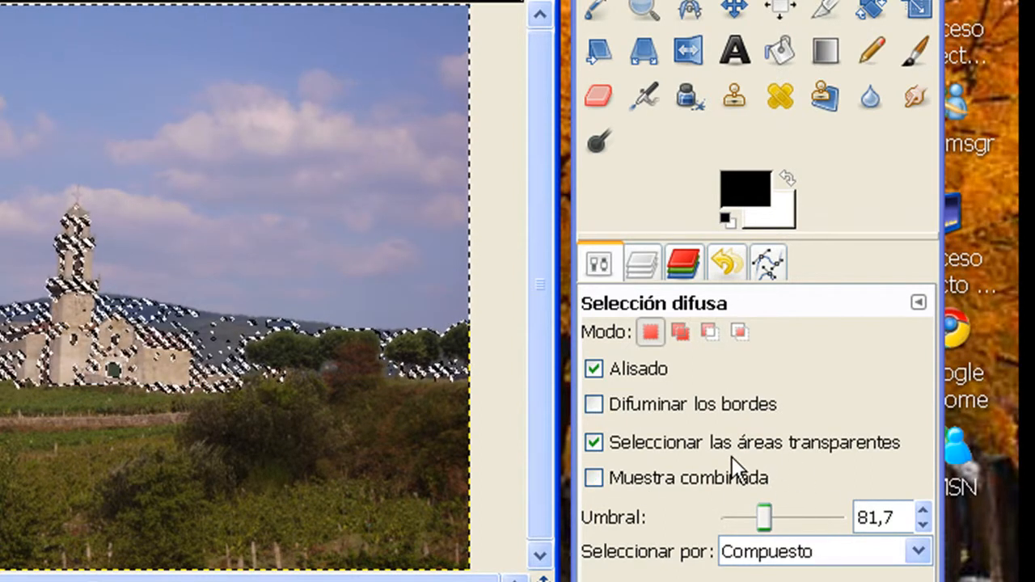
Clear the fuzzy selection and select the blue sky areas with the Select by Color tool
key(alt+s)
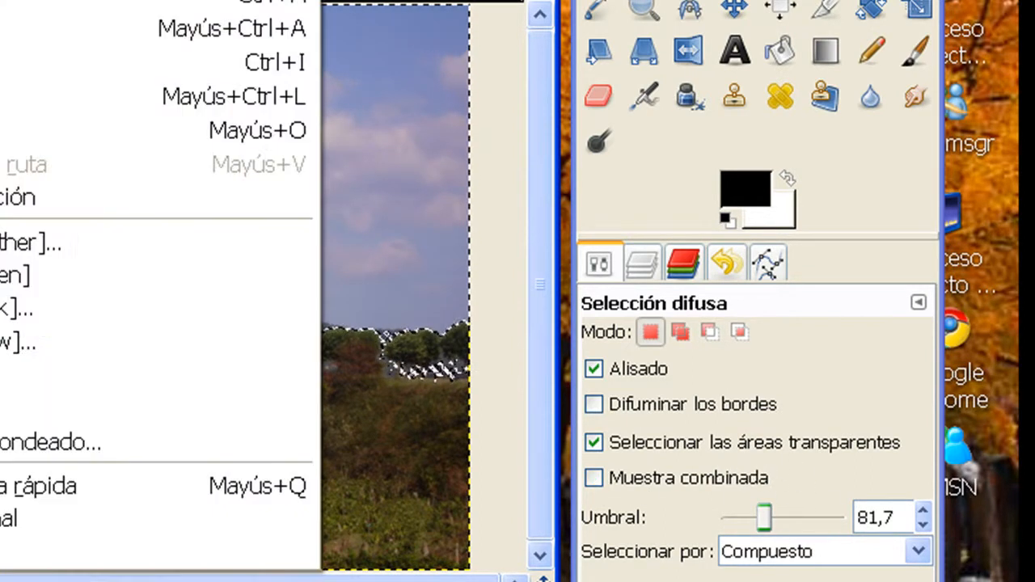
key(Return)
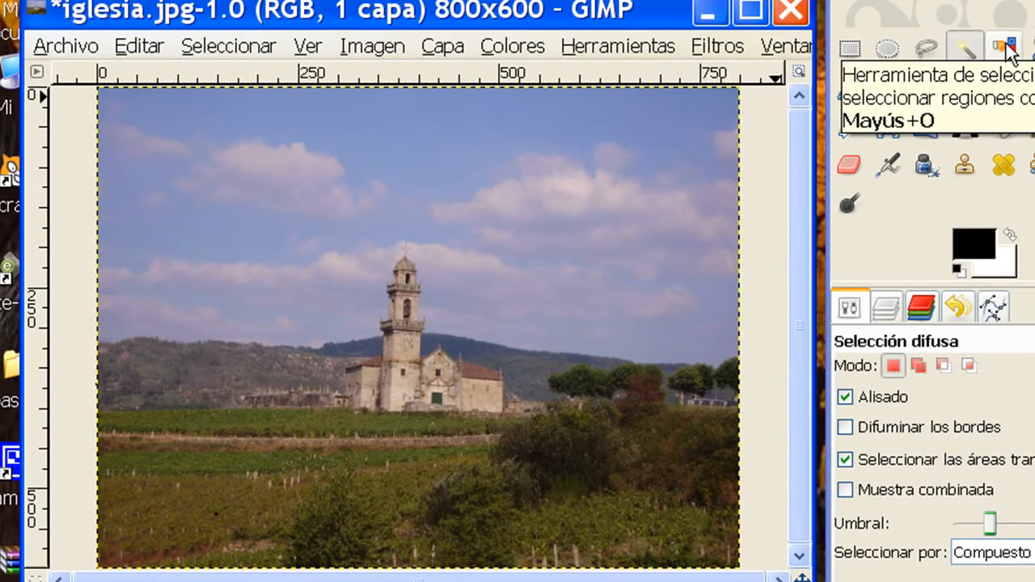
click(1004, 51)
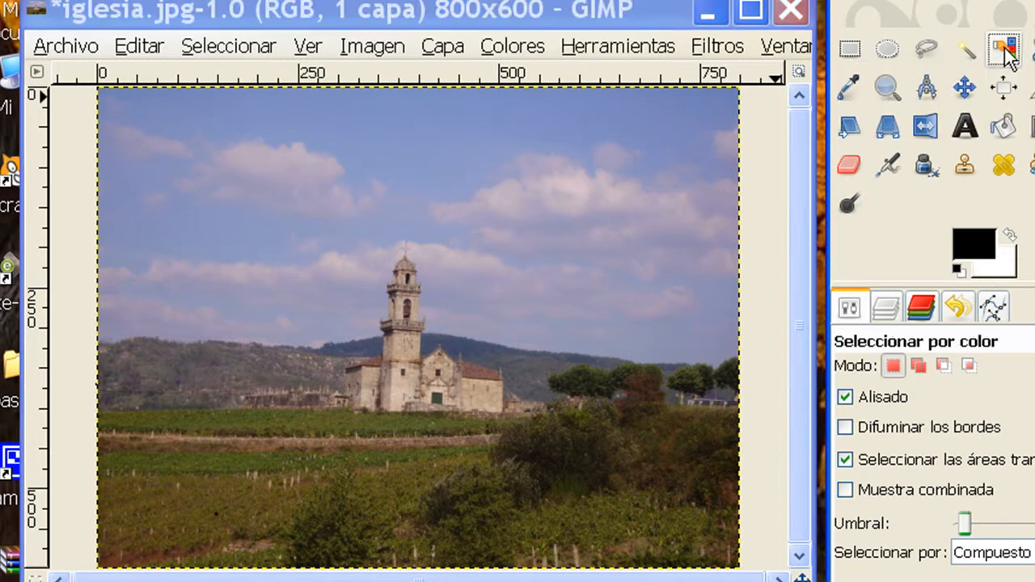
click(380, 129)
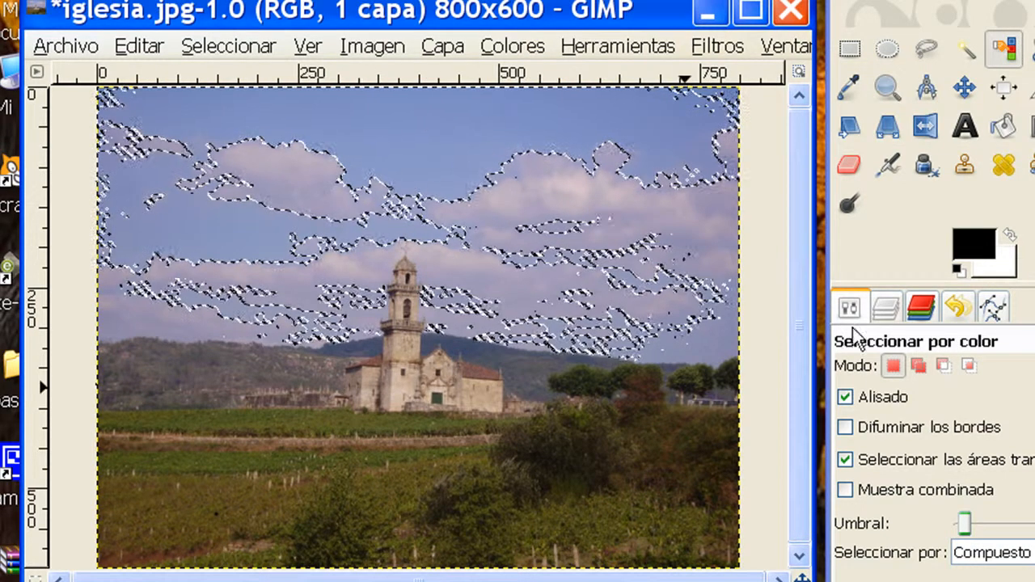
Test-fill the color-selected sky areas with black and clear the selection
drag(974, 242, 490, 117)
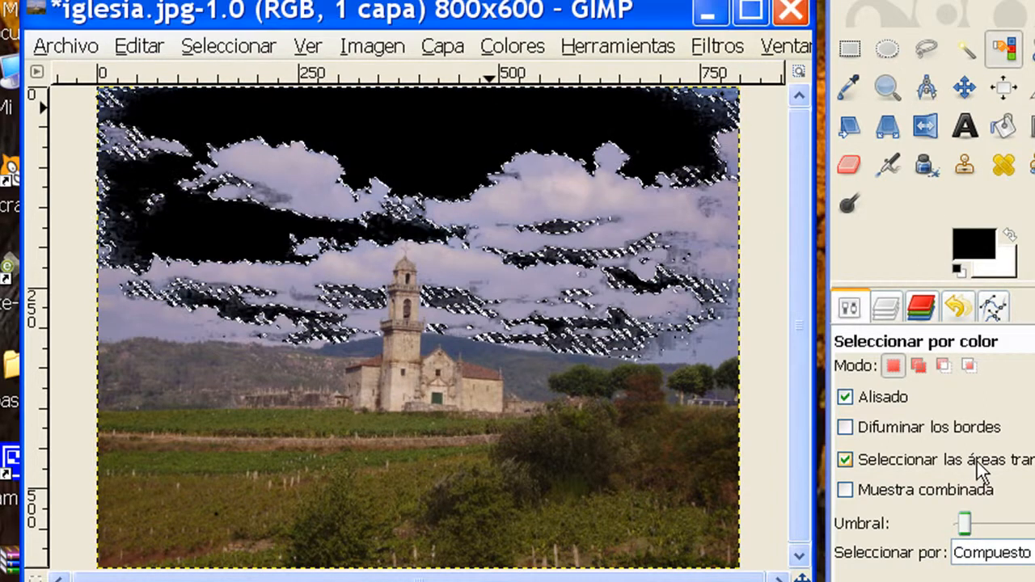
click(217, 46)
click(211, 103)
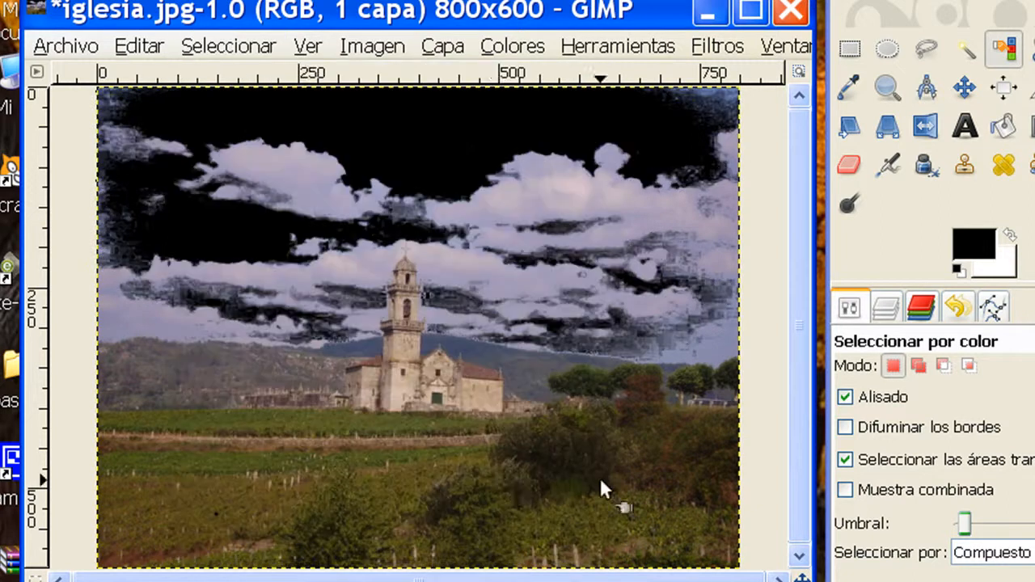
Sample the dark shrubs with Select by Color, and pick a grey-blue from the clouds as the foreground color
click(497, 472)
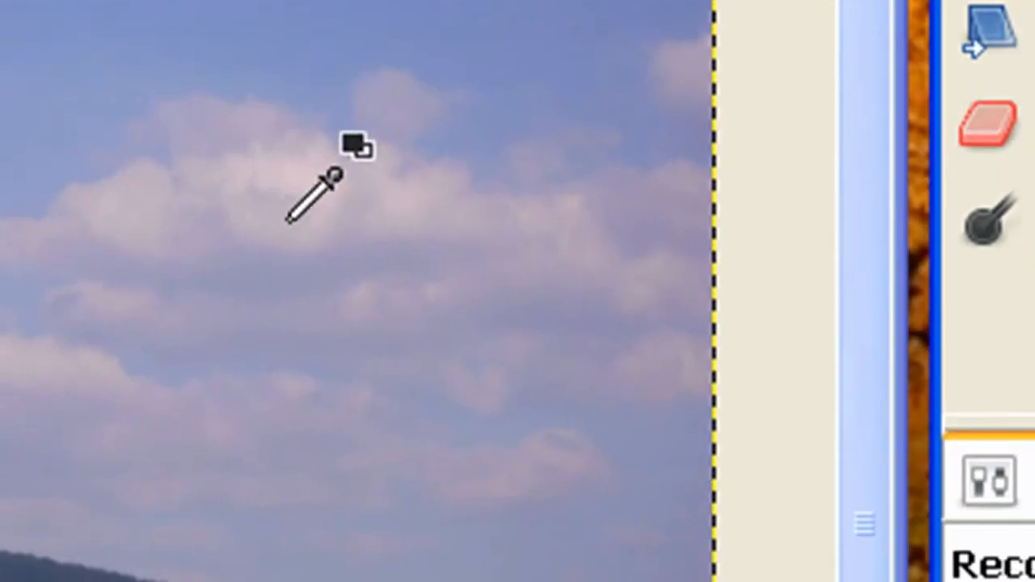
click(275, 269)
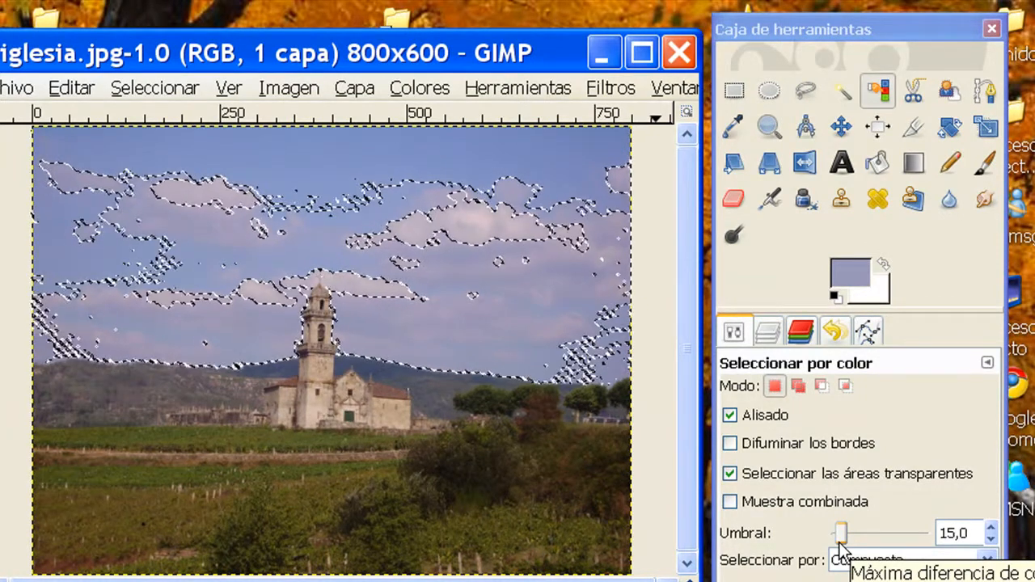
Clear the color selection and trace the church tower's left side from its cross to the left wing's roof with Scissors Select
click(153, 87)
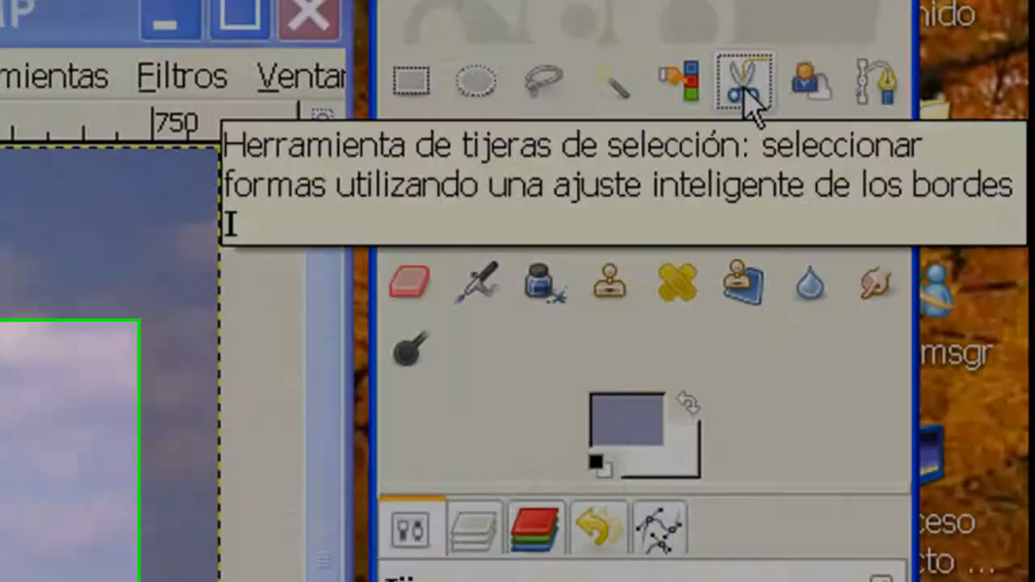
click(523, 167)
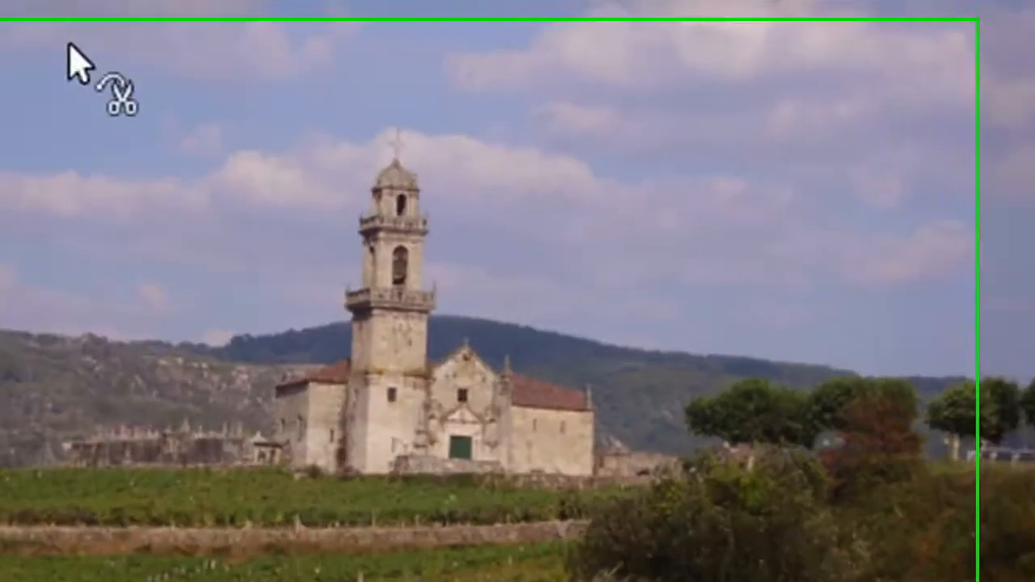
click(454, 108)
click(409, 188)
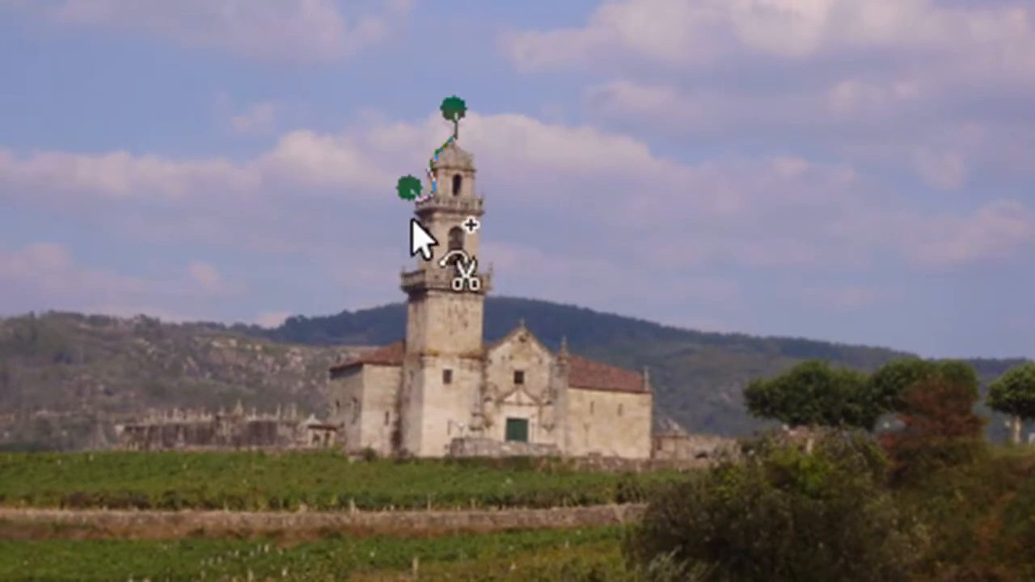
click(392, 278)
click(364, 352)
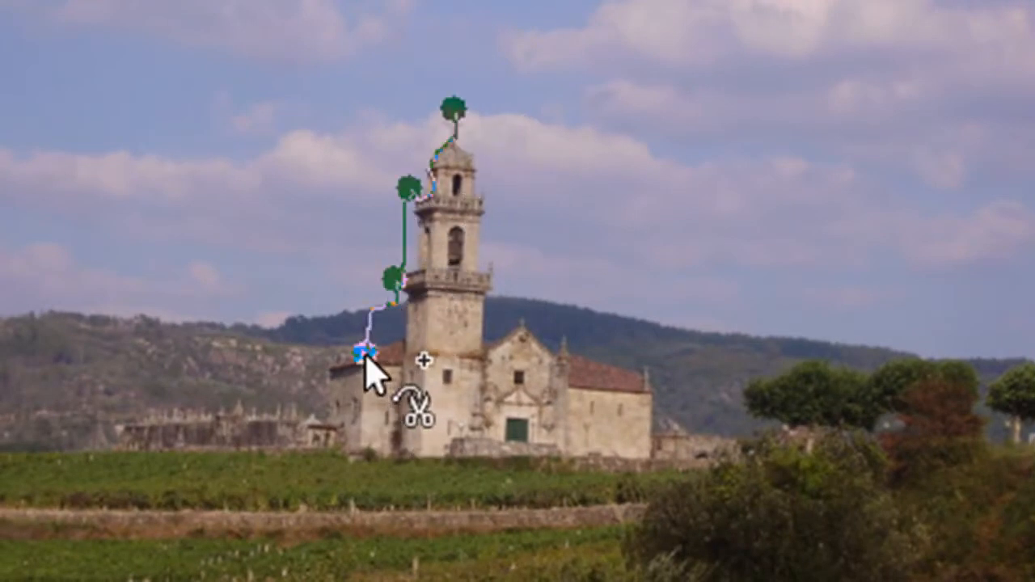
Extend the scissors outline around the low wall left of the church and along the base to the right wing's lower corner
click(302, 379)
click(250, 421)
click(98, 421)
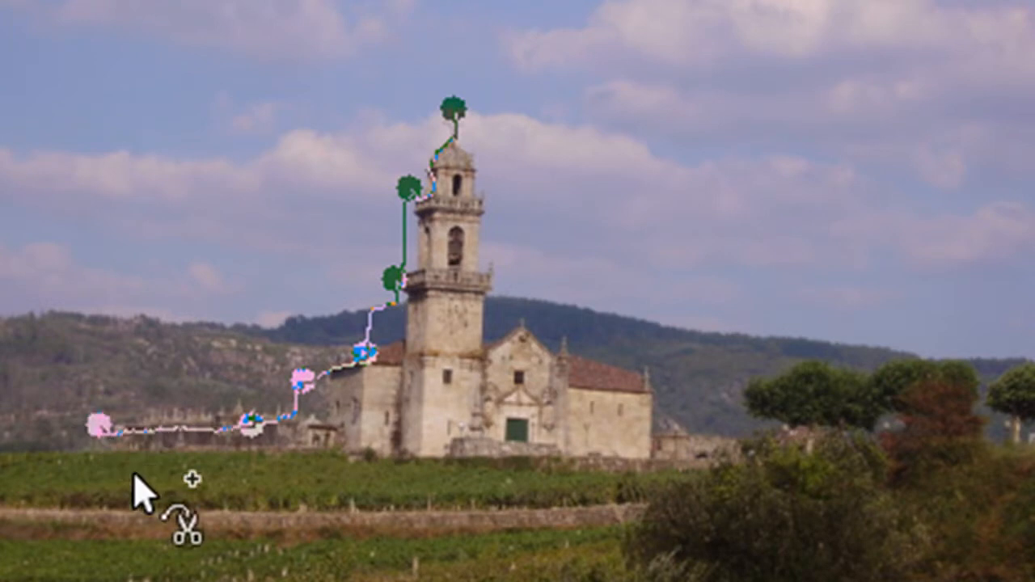
click(118, 450)
click(348, 447)
click(483, 445)
click(617, 459)
click(659, 447)
Trace the right wing's roof, gable and tower's right side, close the scissors outline at the cross and convert it to a selection
click(647, 357)
click(593, 356)
click(527, 314)
click(485, 322)
click(478, 232)
click(471, 154)
click(451, 109)
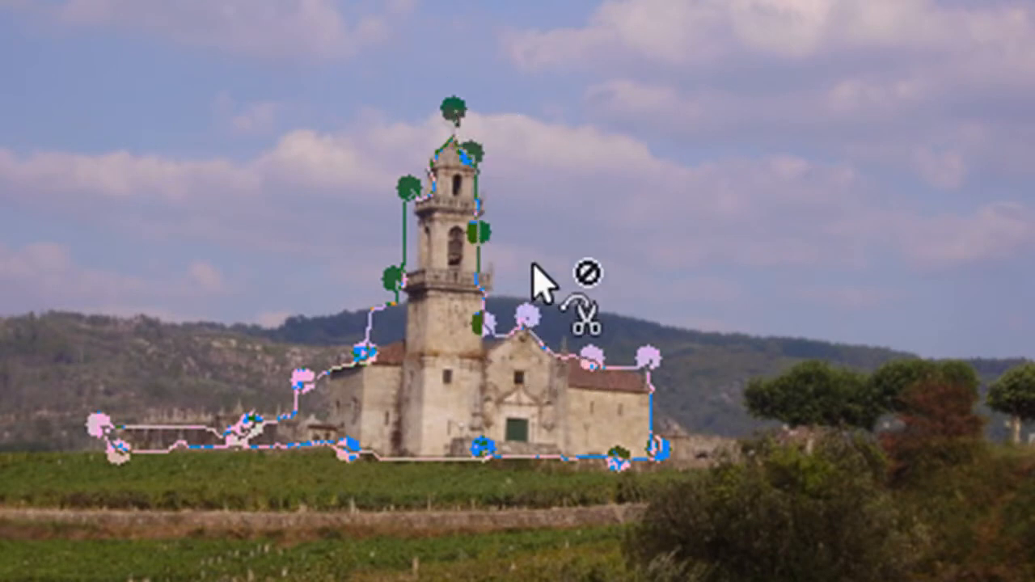
click(437, 362)
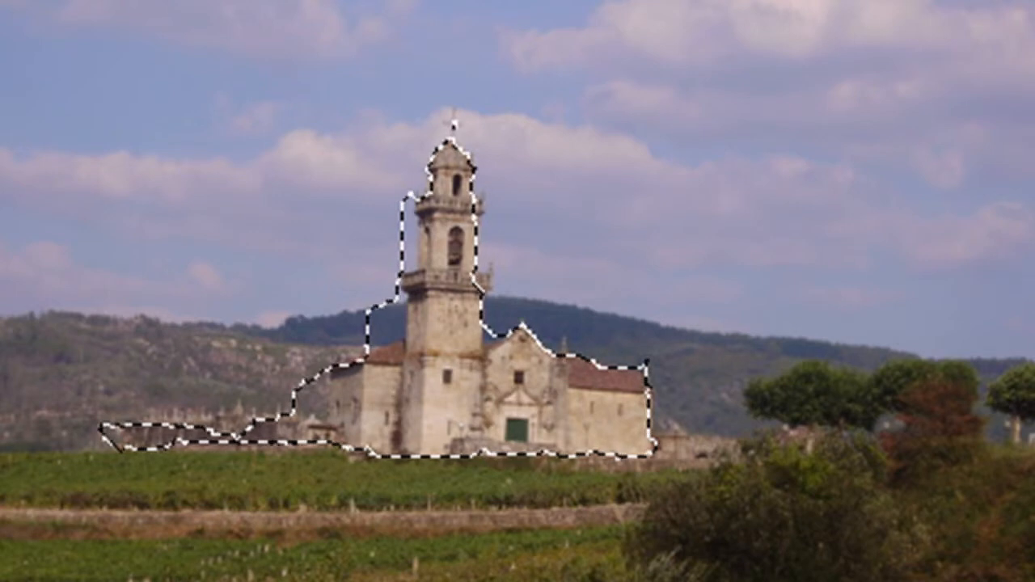
Test-fill the scissors selection with the grey-blue foreground color, undo the fill and clear the selection
drag(485, 224, 412, 301)
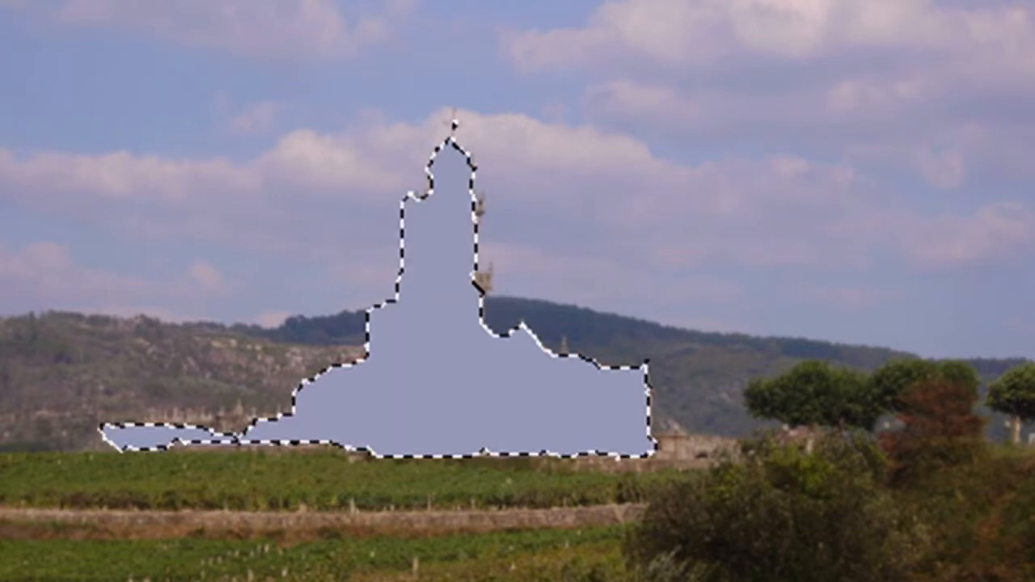
key(ctrl+z)
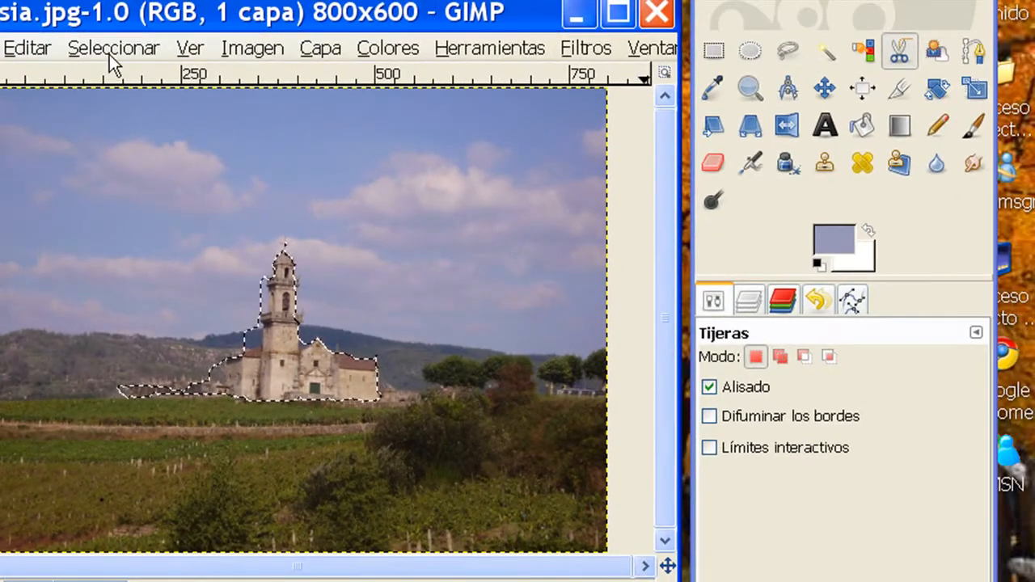
click(114, 50)
click(129, 110)
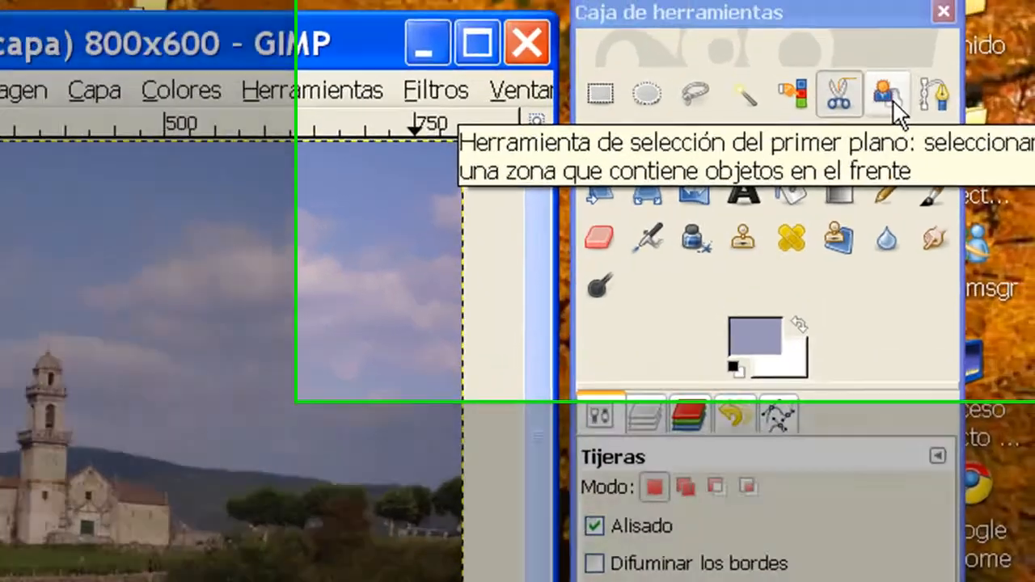
Draw a rough Foreground Select outline around the whole church and discard it
click(939, 55)
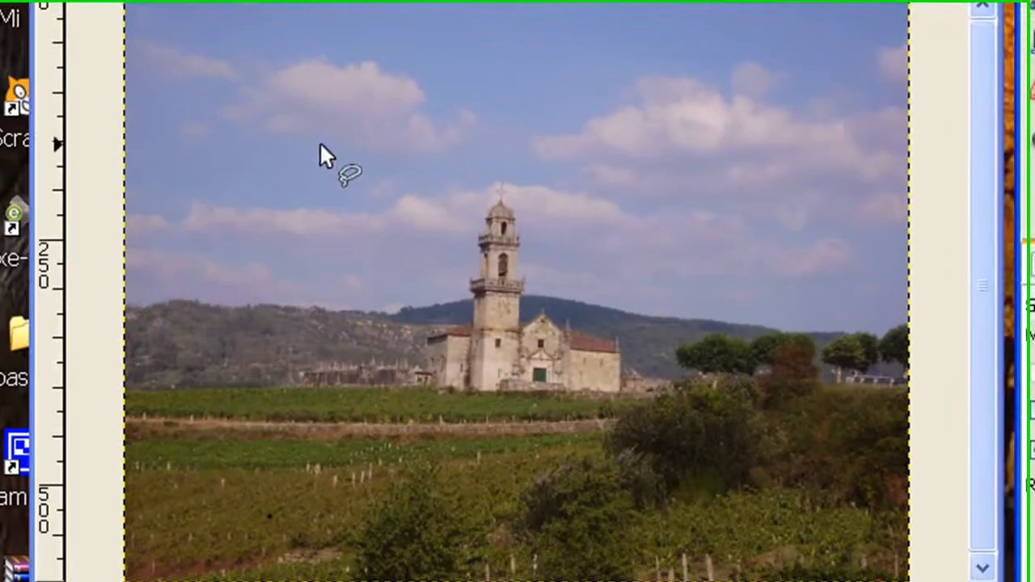
drag(334, 137, 471, 436)
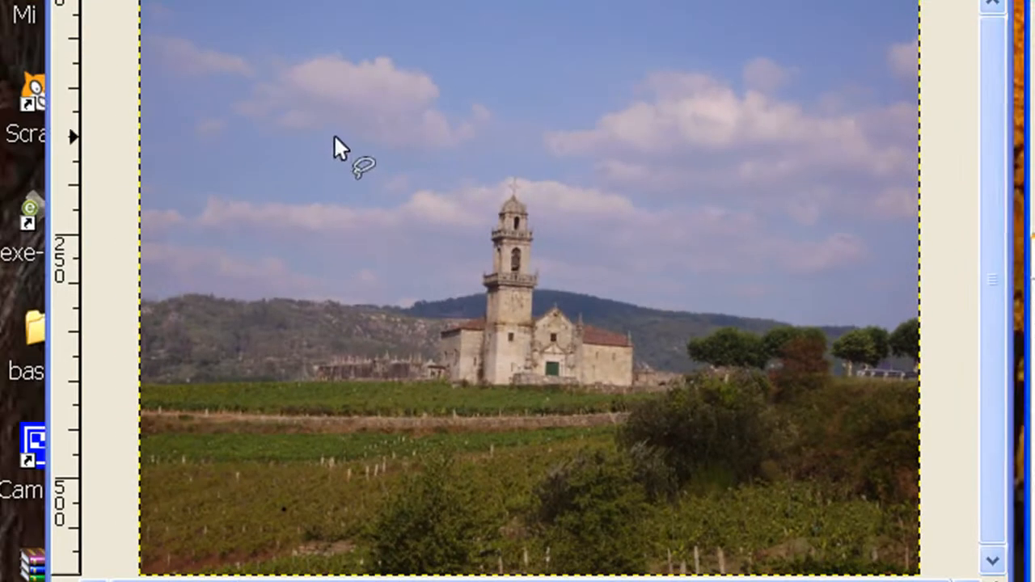
drag(779, 314, 455, 113)
drag(344, 136, 335, 137)
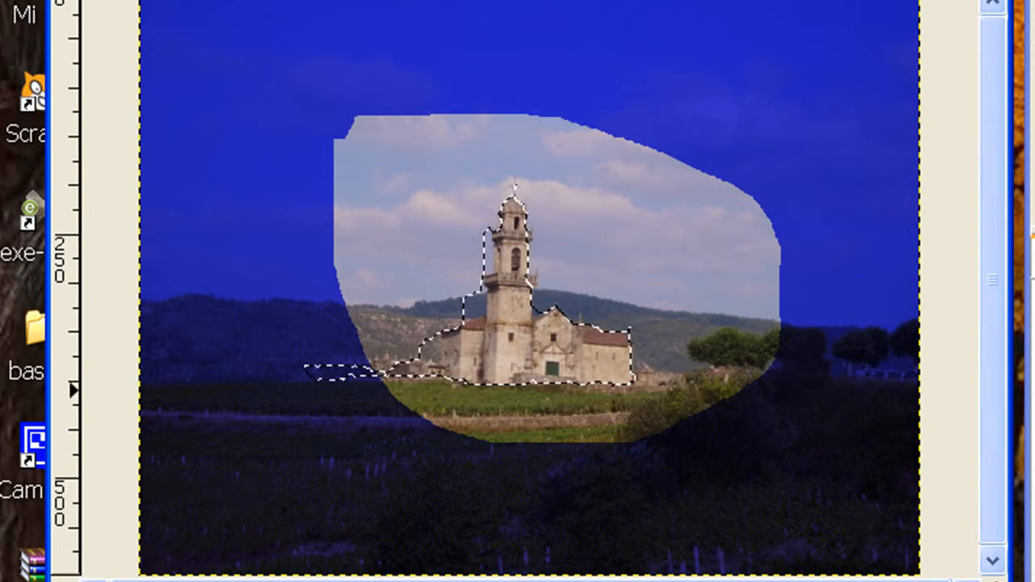
key(alt+a)
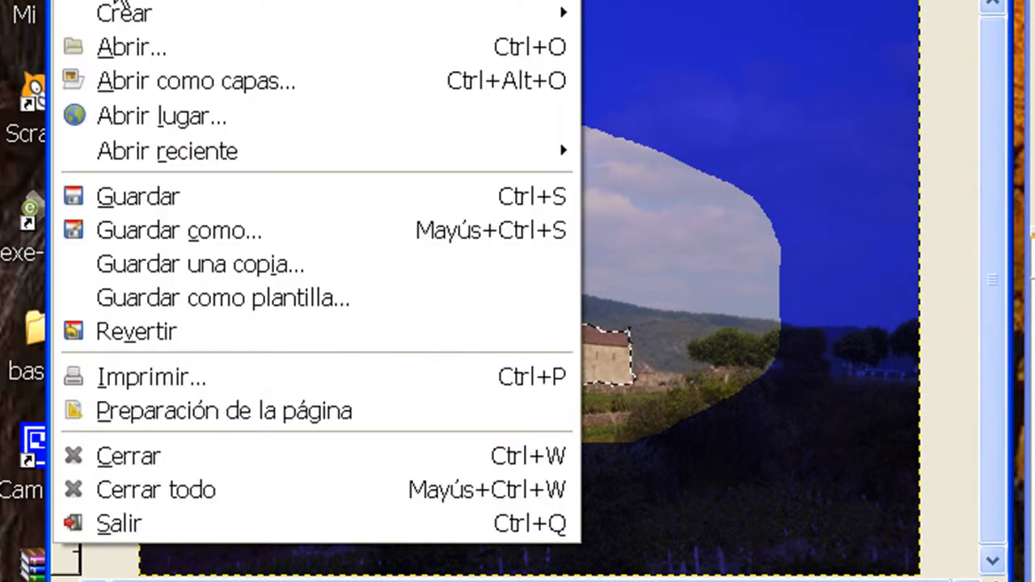
click(122, 49)
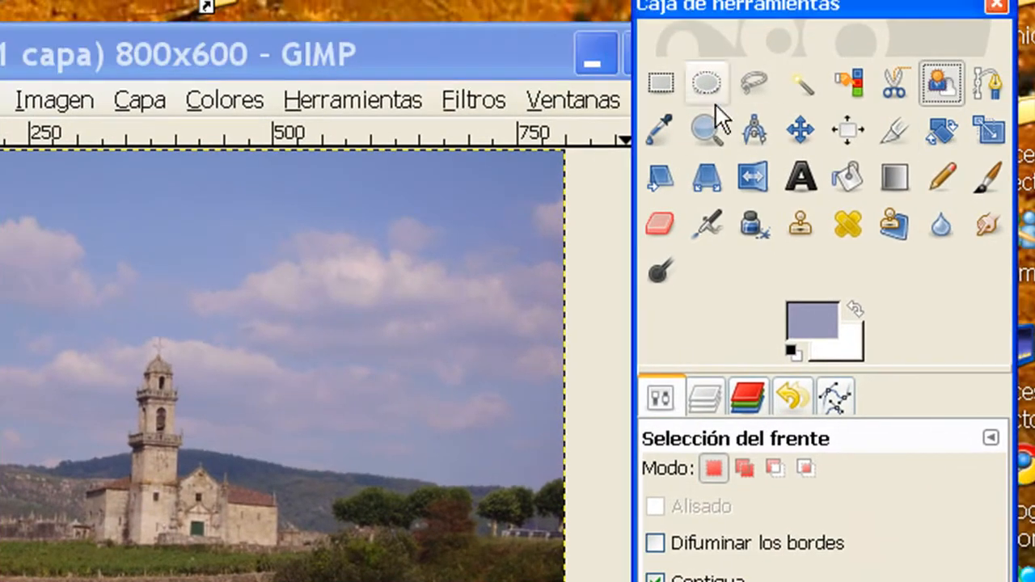
Start a path at the church's lower-left corner and run it along the base, up the right wing and over its roof
click(661, 83)
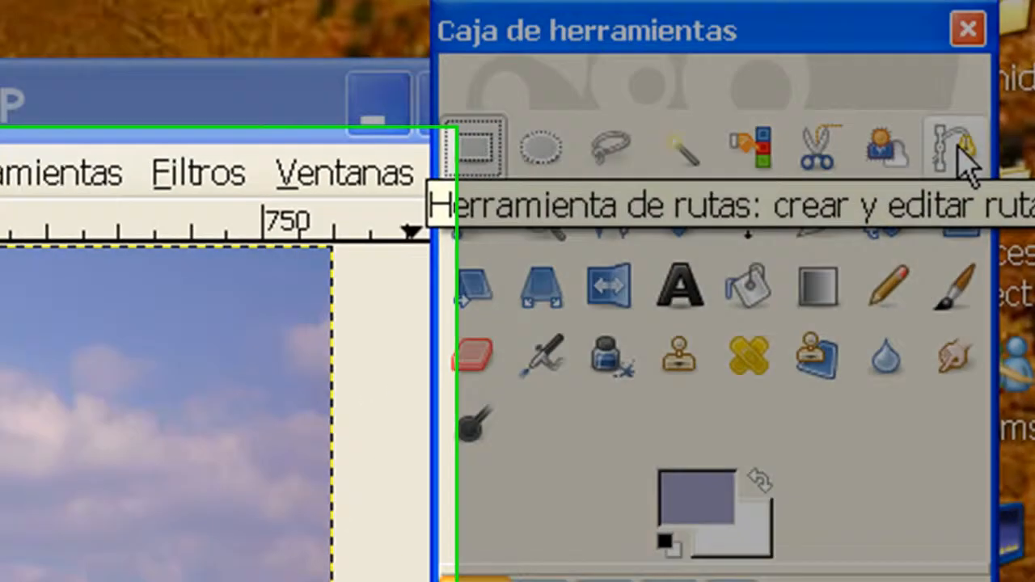
click(888, 157)
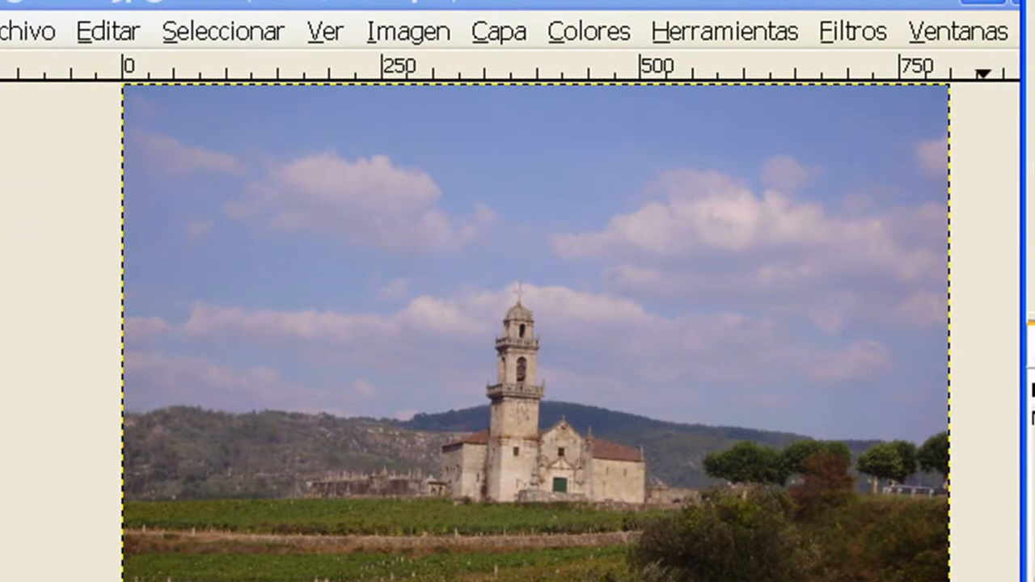
click(440, 503)
click(576, 503)
click(648, 474)
drag(648, 438, 591, 423)
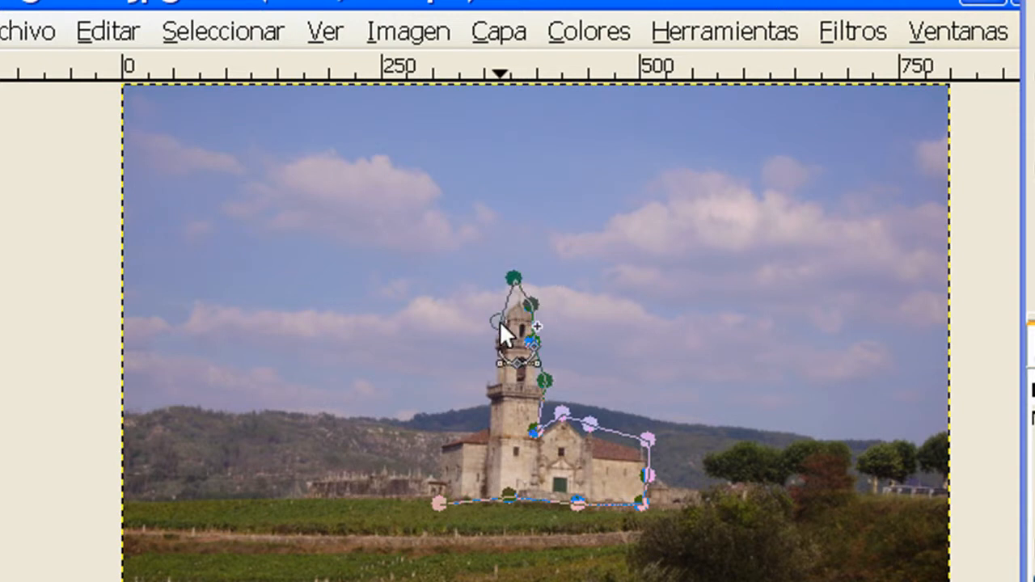
Continue the path down the tower's left side and around the left wing's roof and wall
click(498, 348)
click(485, 393)
click(480, 431)
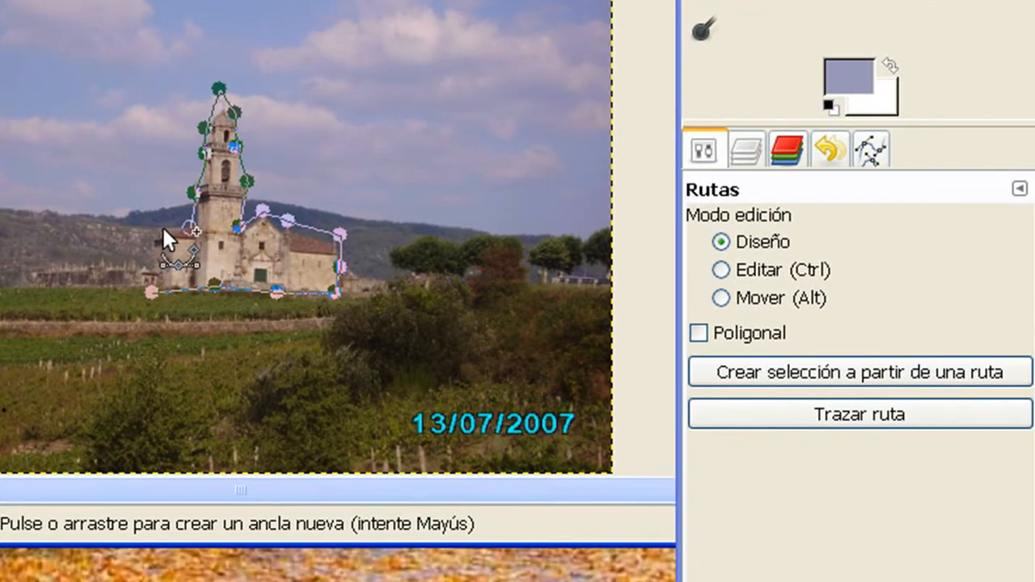
click(163, 229)
click(156, 257)
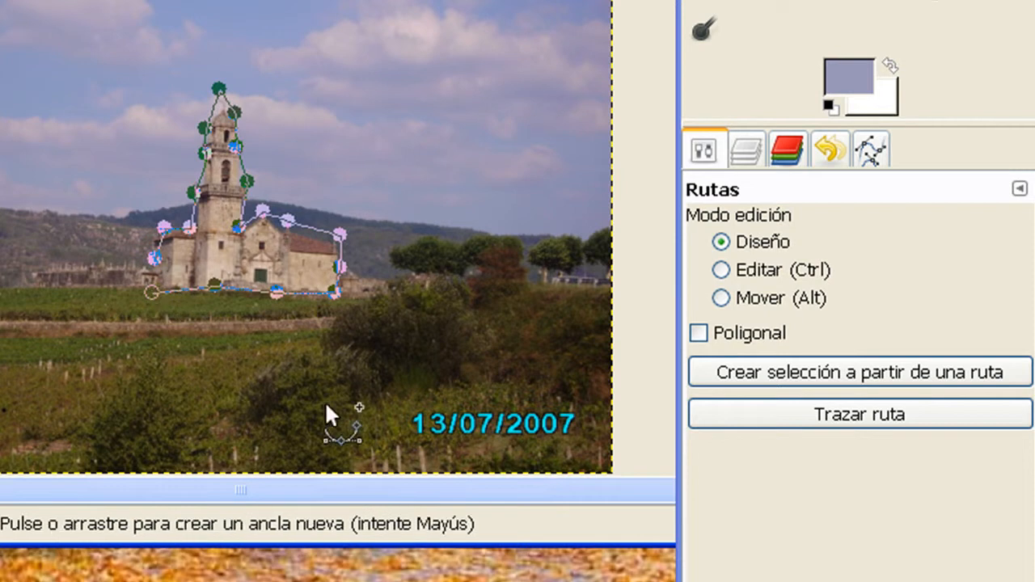
Create a selection from the church path and stroke the path with a 6 px solid-color line
click(823, 378)
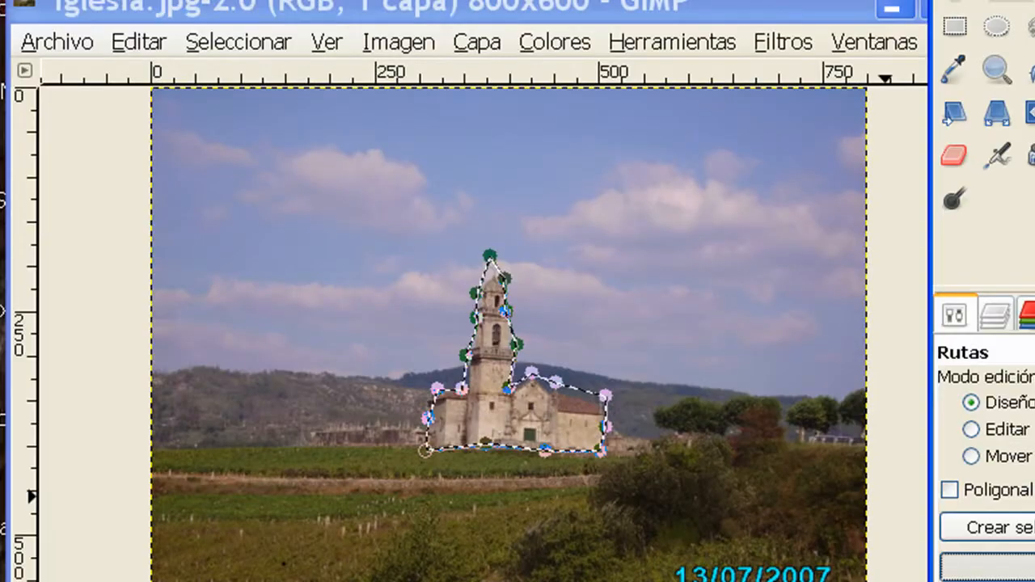
click(808, 406)
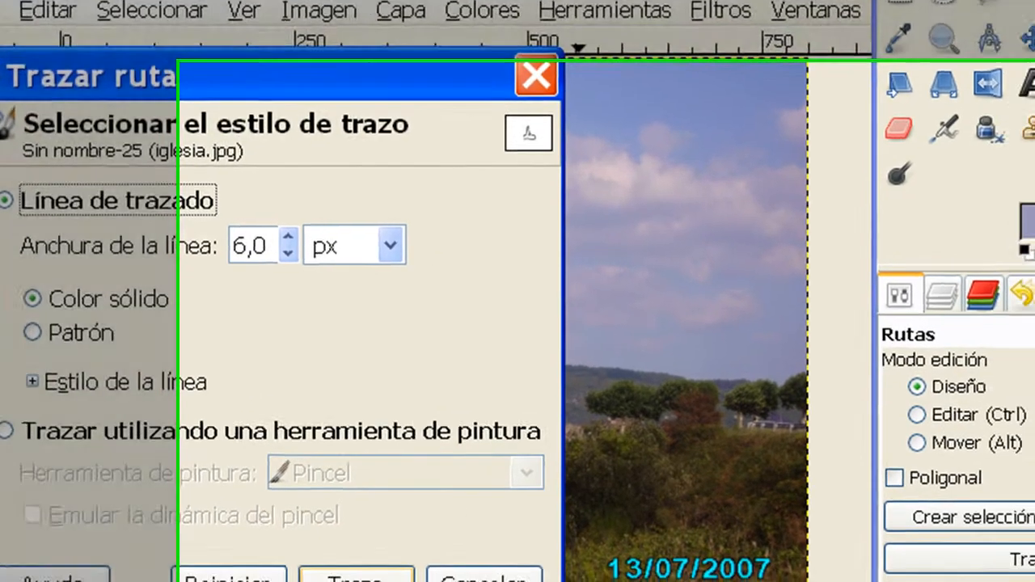
key(Return)
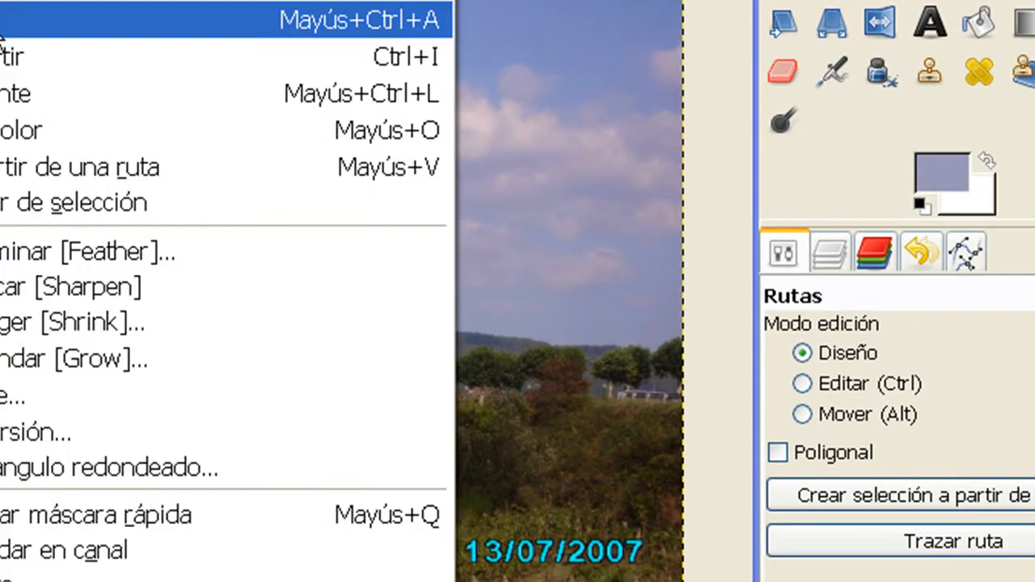
Switch to the Rectangle Select tool and clear the church selection
click(243, 17)
key(r)
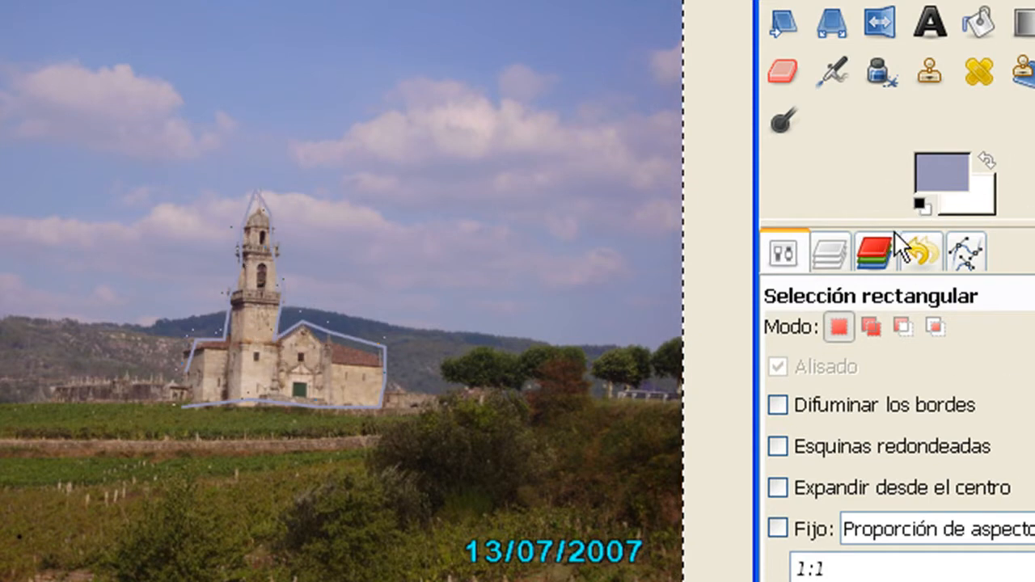
key(shift+v)
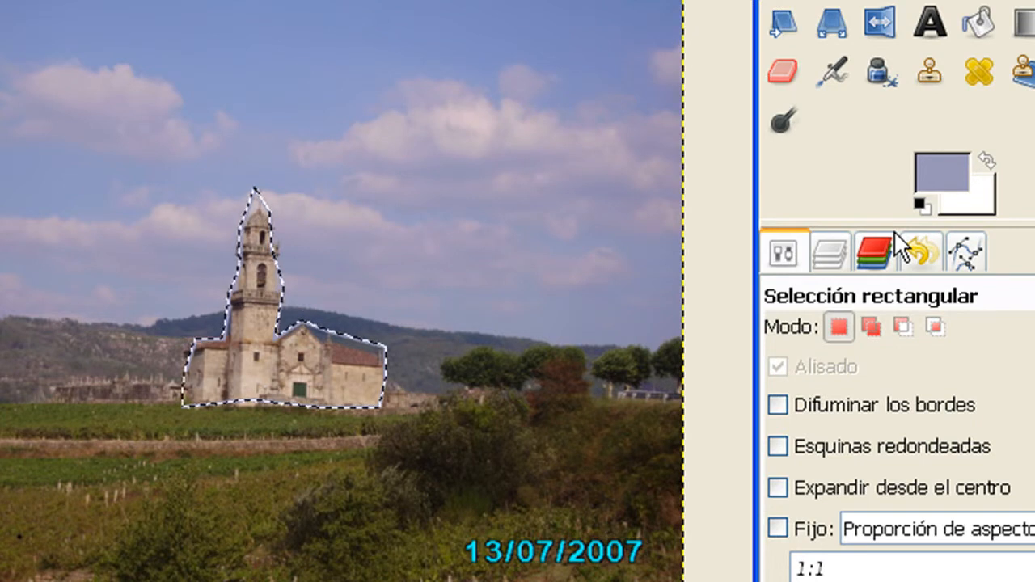
click(16, 9)
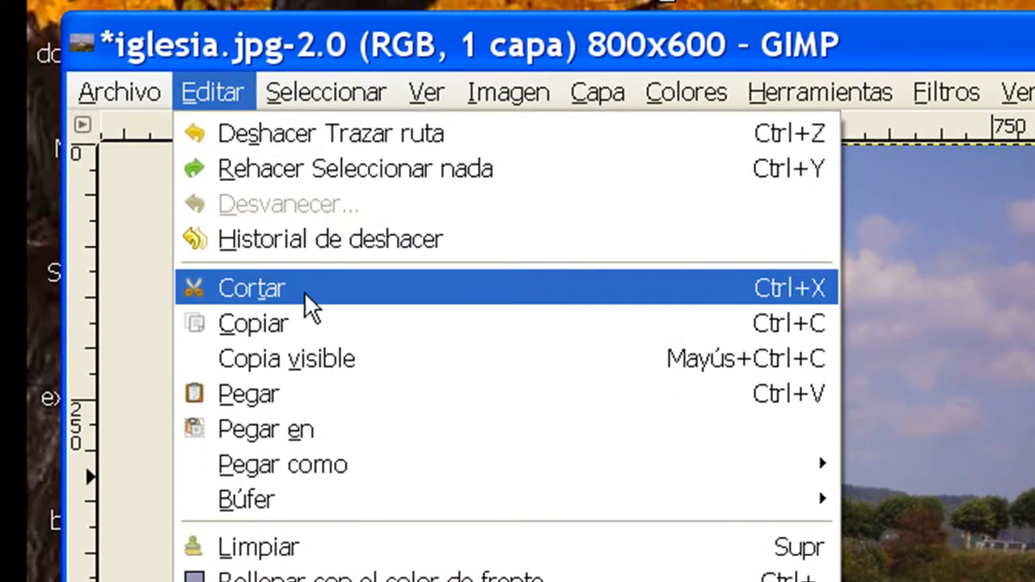
mouse_move(323, 91)
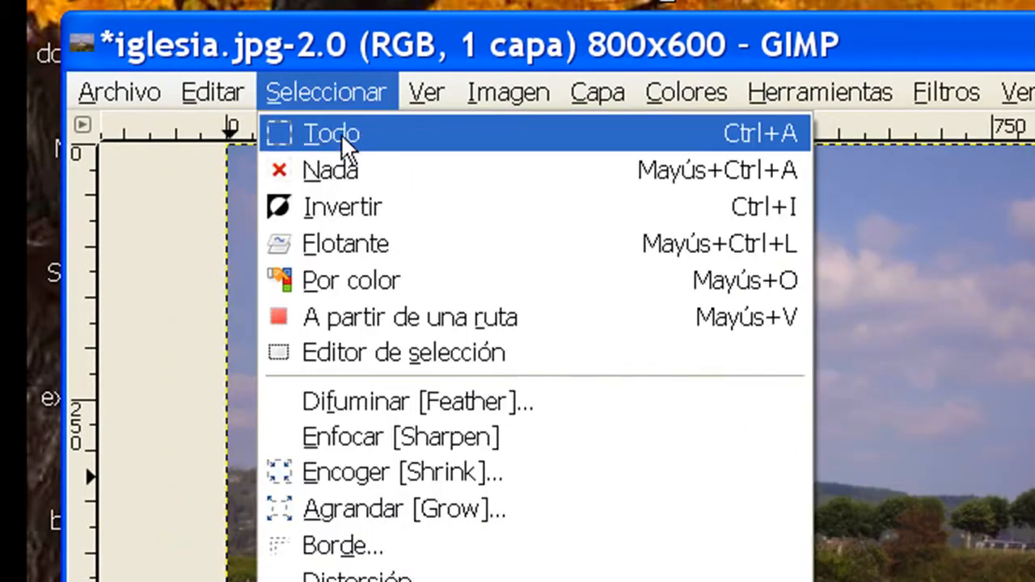
click(340, 170)
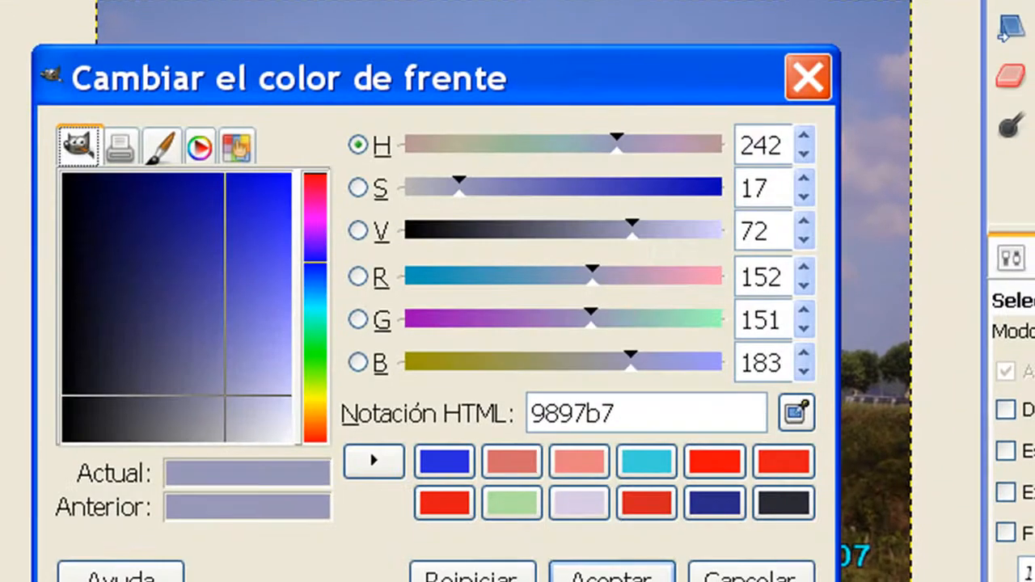
Set the foreground color to black and draw a path along the upper and lower edges of the dirt track below the church
key(Return)
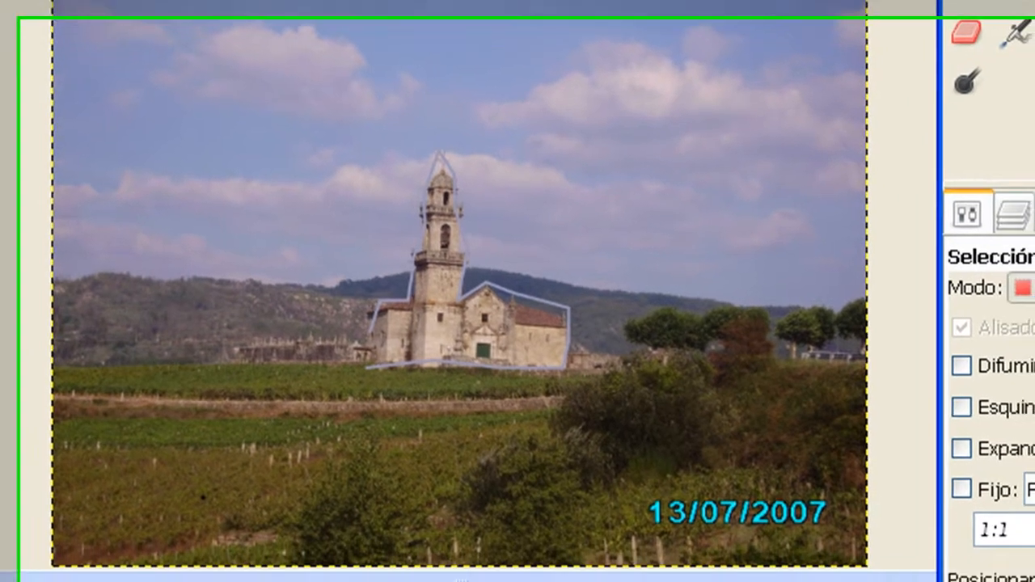
key(b)
click(29, 366)
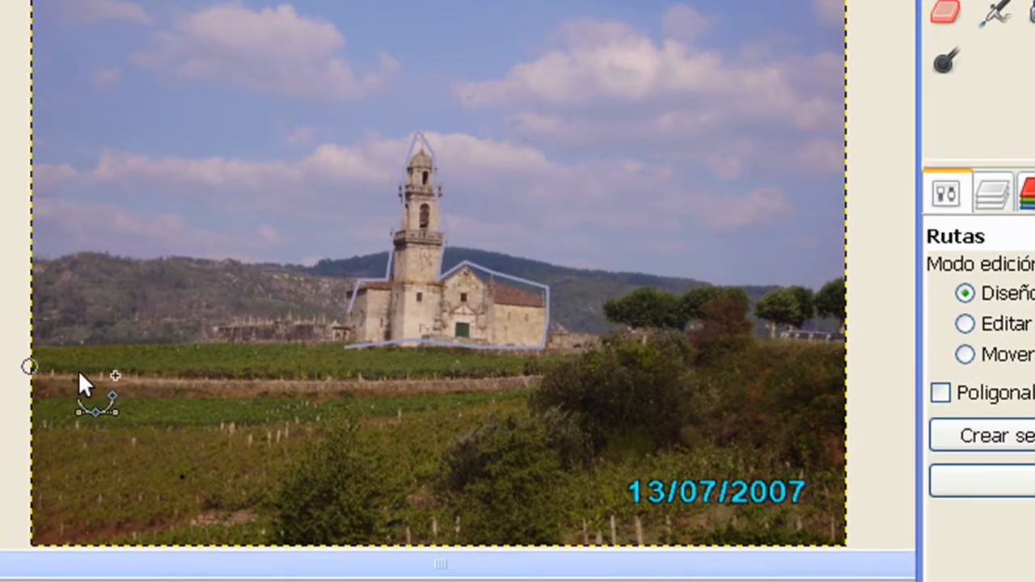
click(247, 371)
click(509, 371)
click(569, 358)
click(544, 379)
click(479, 388)
click(385, 393)
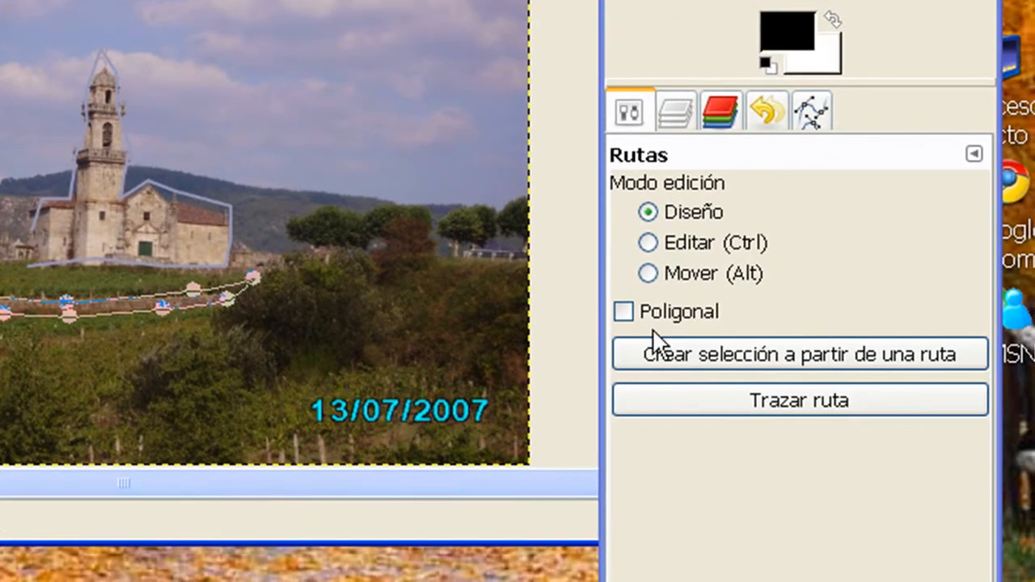
Create a selection from the track path and stroke the path with a wider solid black line
click(740, 353)
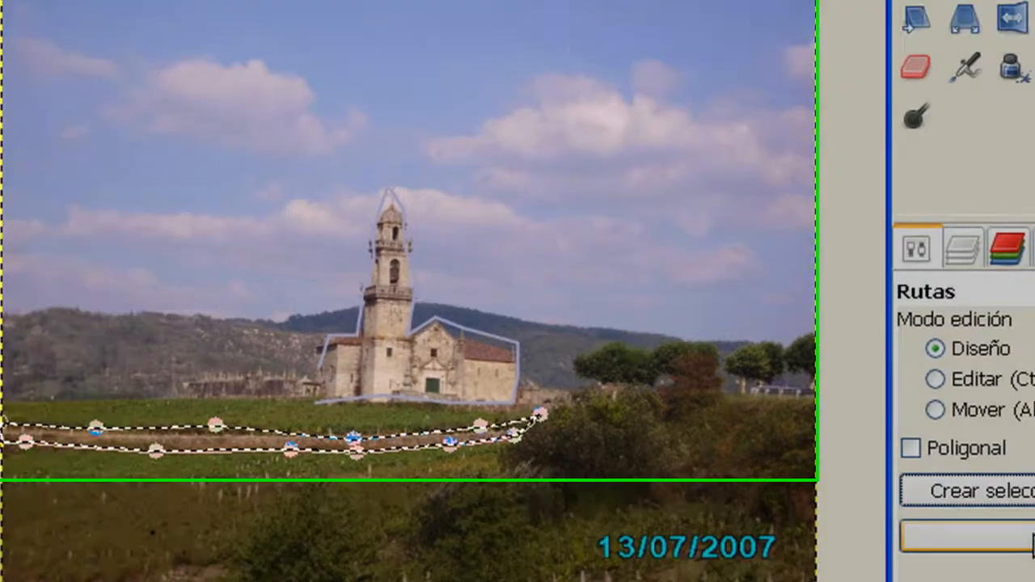
click(1030, 544)
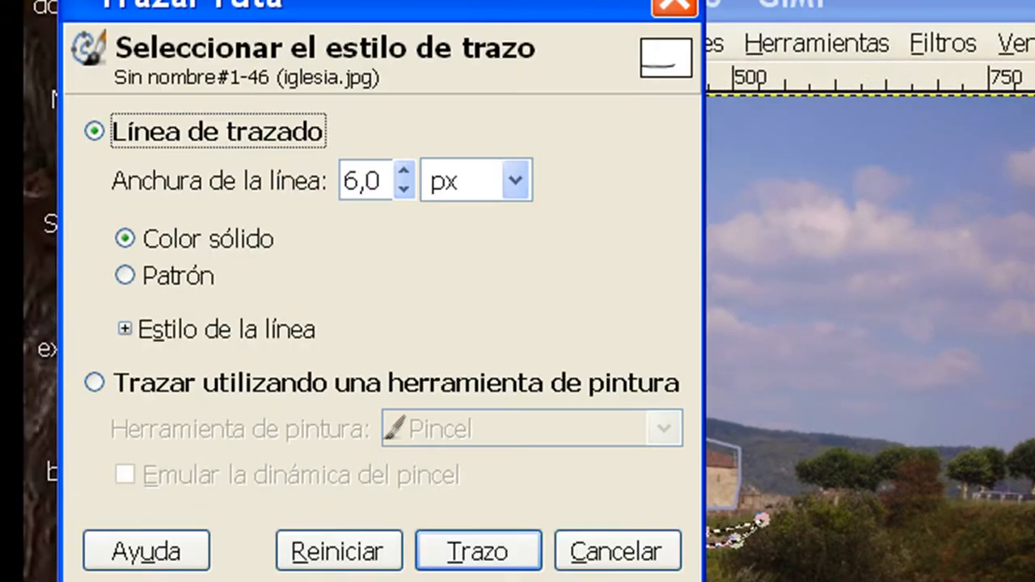
click(404, 170)
click(404, 170)
click(404, 169)
click(404, 170)
click(517, 553)
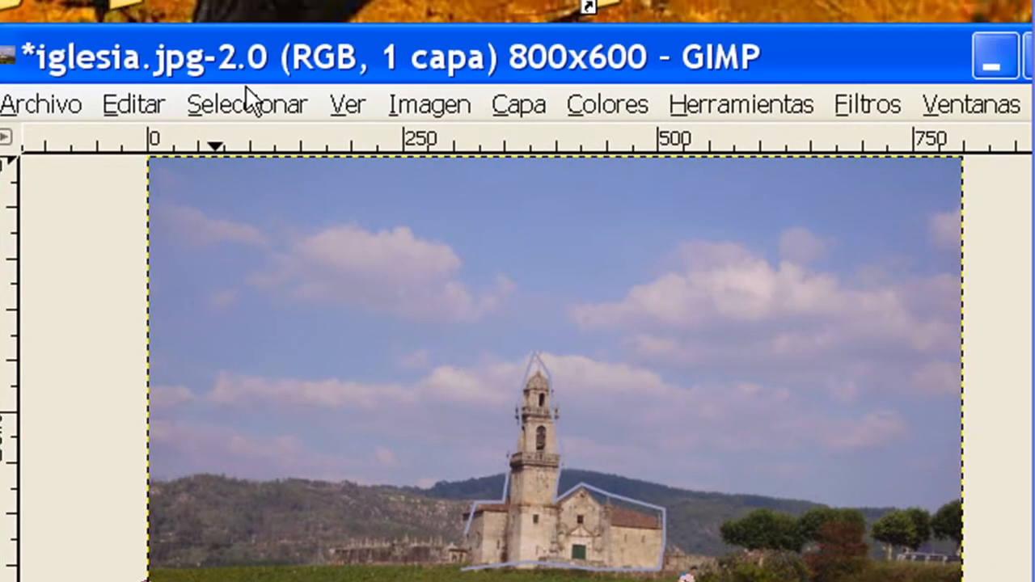
Clear the track selection and switch from the Paths tool to Rectangle Select
click(317, 46)
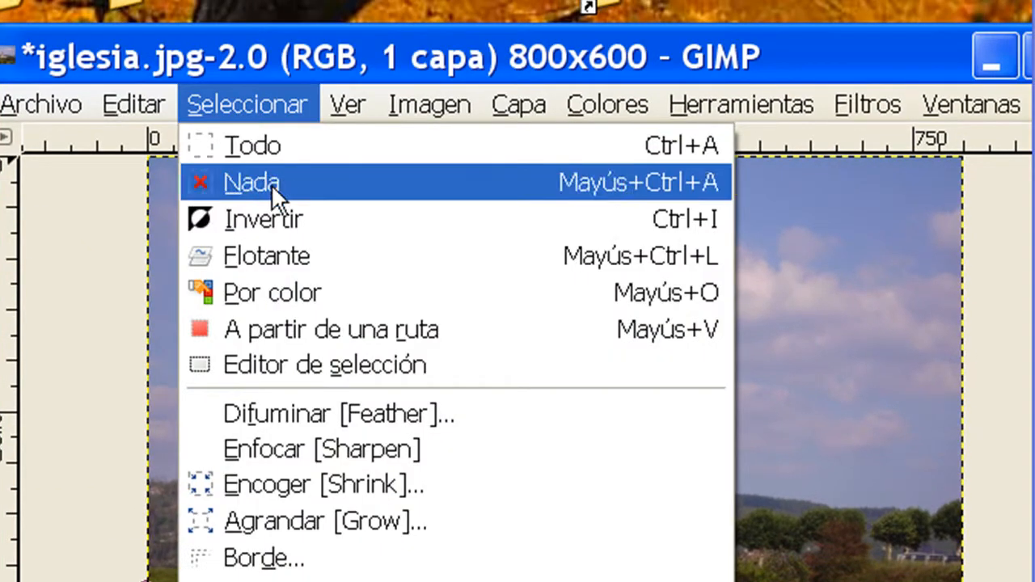
click(274, 208)
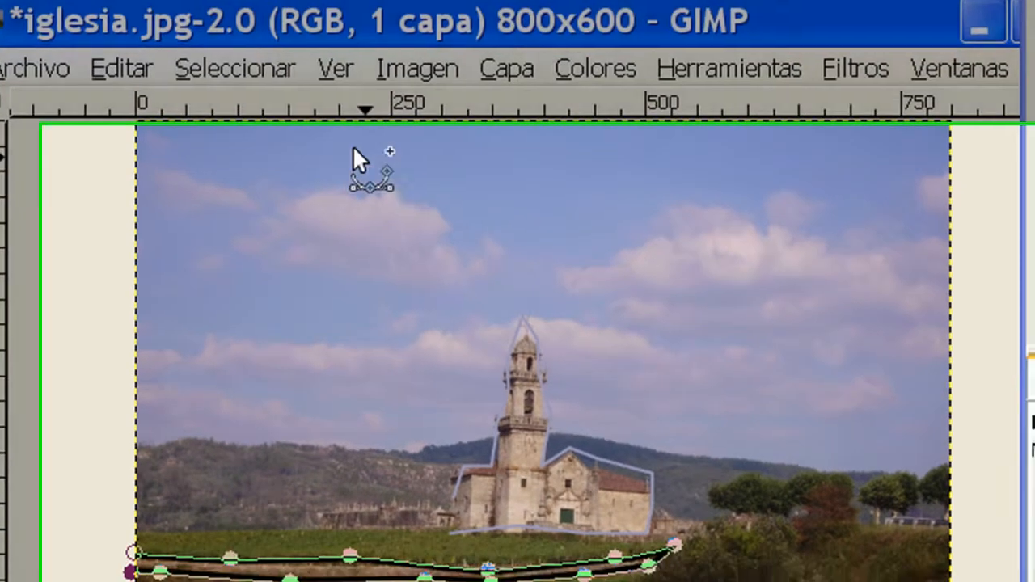
key(r)
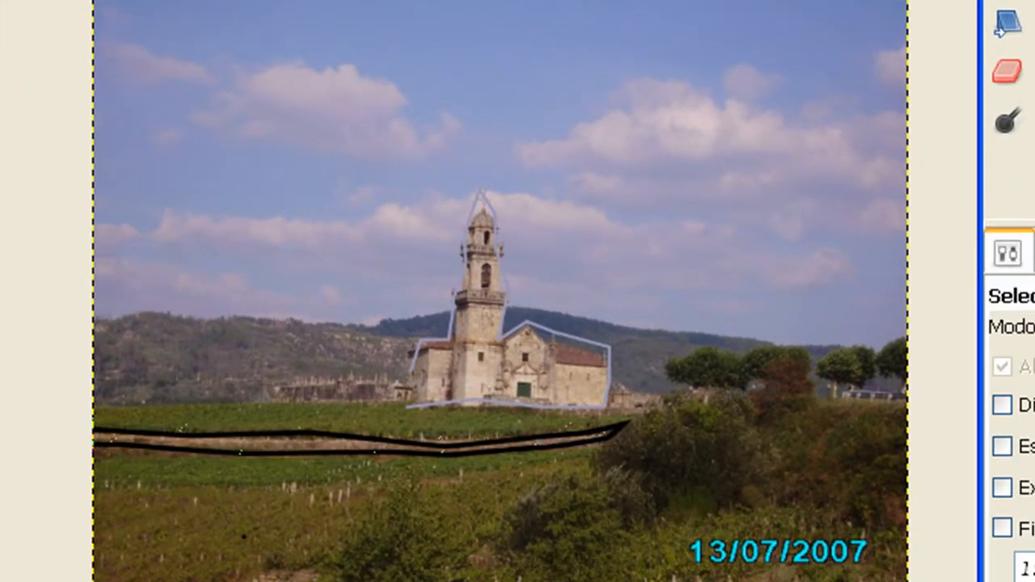